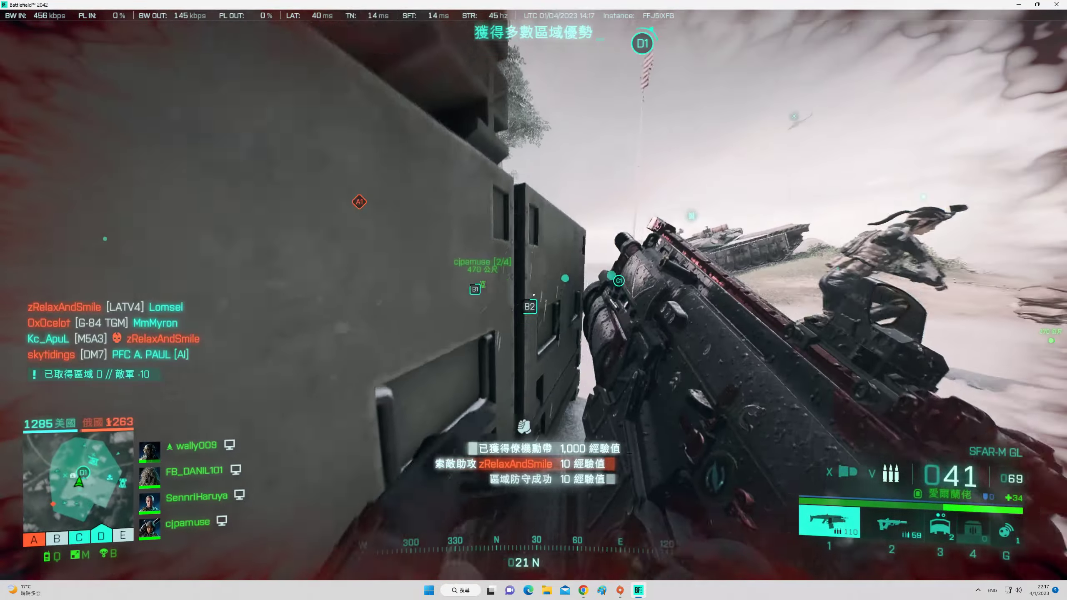
# Cycle through the deployable gadget, the primary rifle and the sensor grenade
pyautogui.press('3')
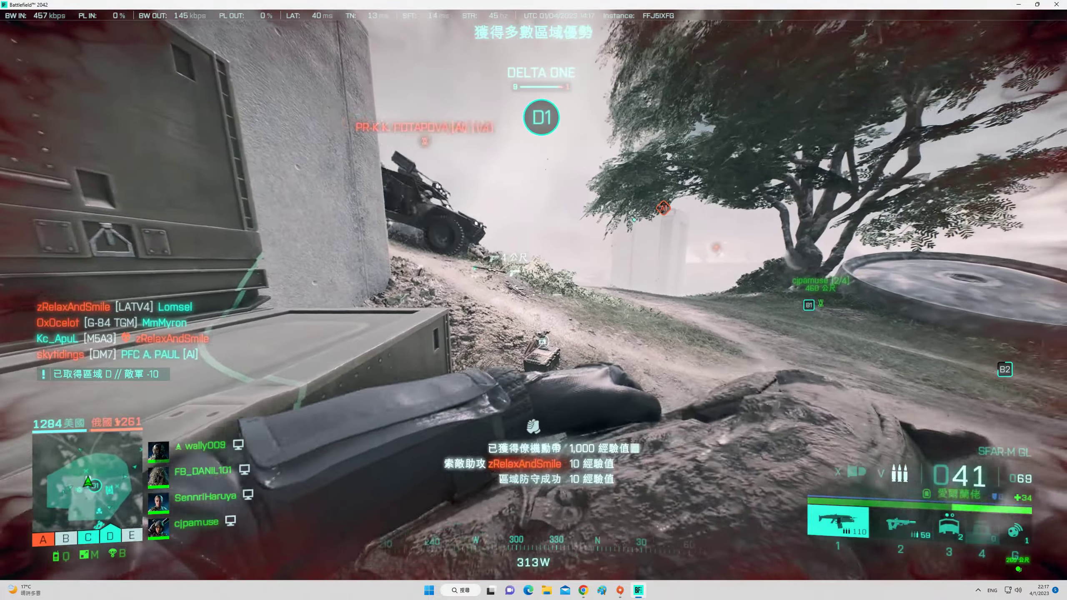
pyautogui.press('3')
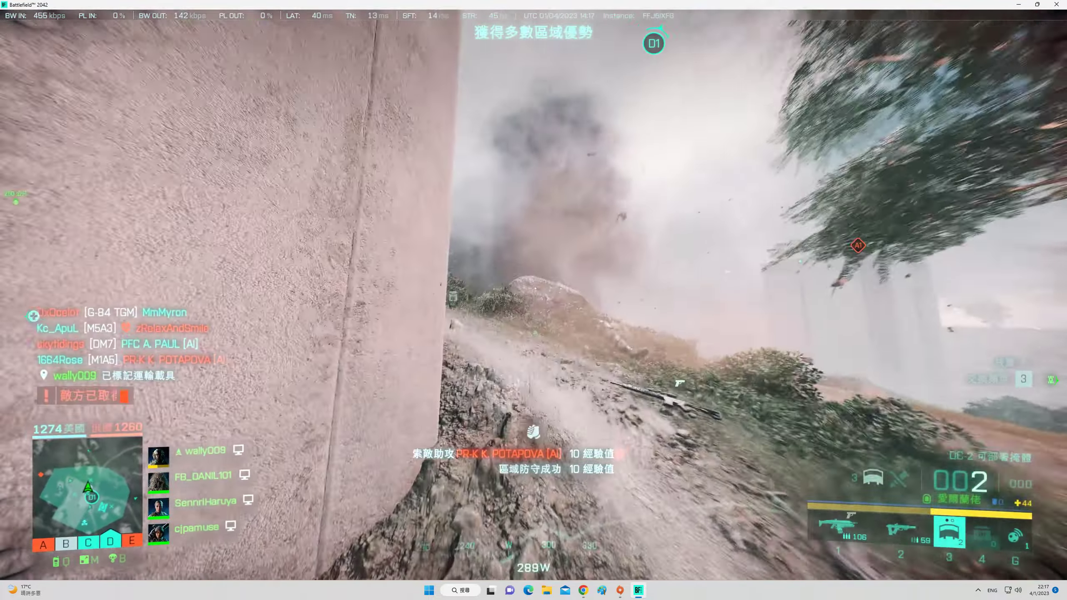
pyautogui.press('1')
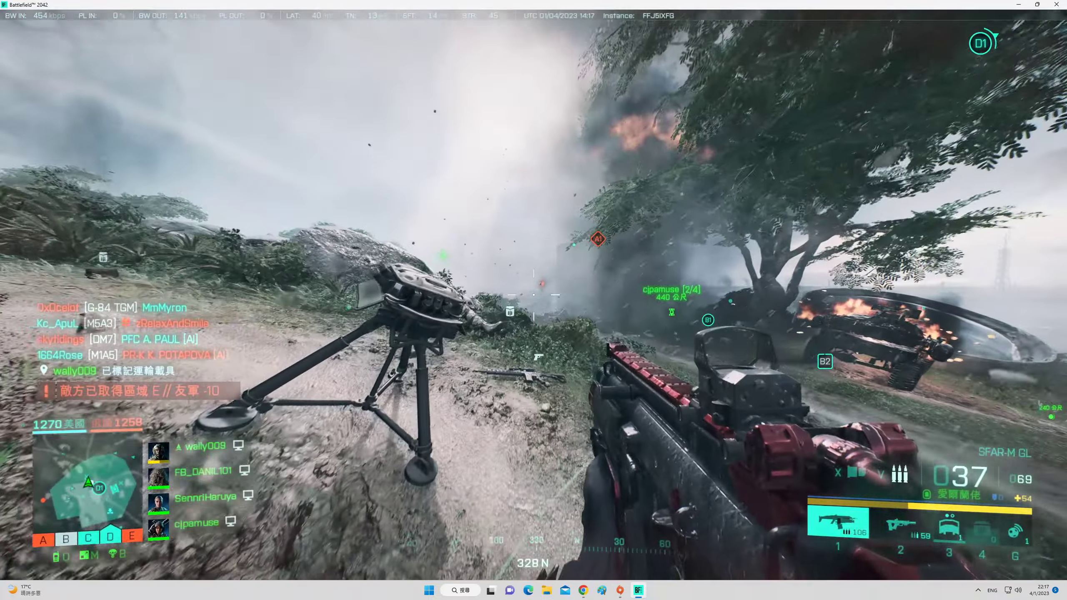
pyautogui.press('g')
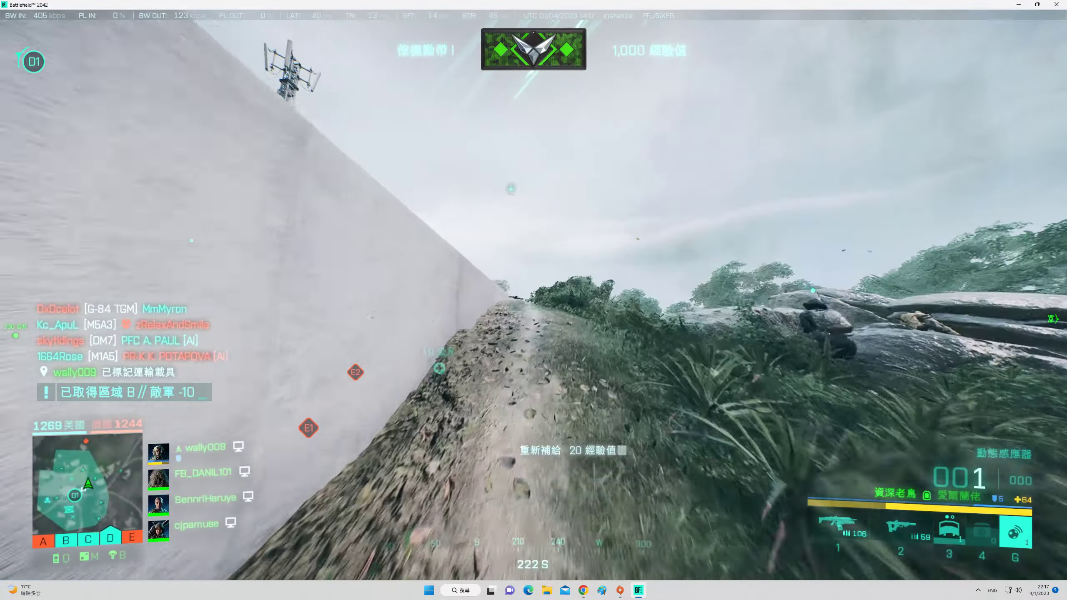
# Sprint along the road and trail toward the A1 tower, aiming and reloading on the way
pyautogui.press('w')
pyautogui.rightClick(534, 300)
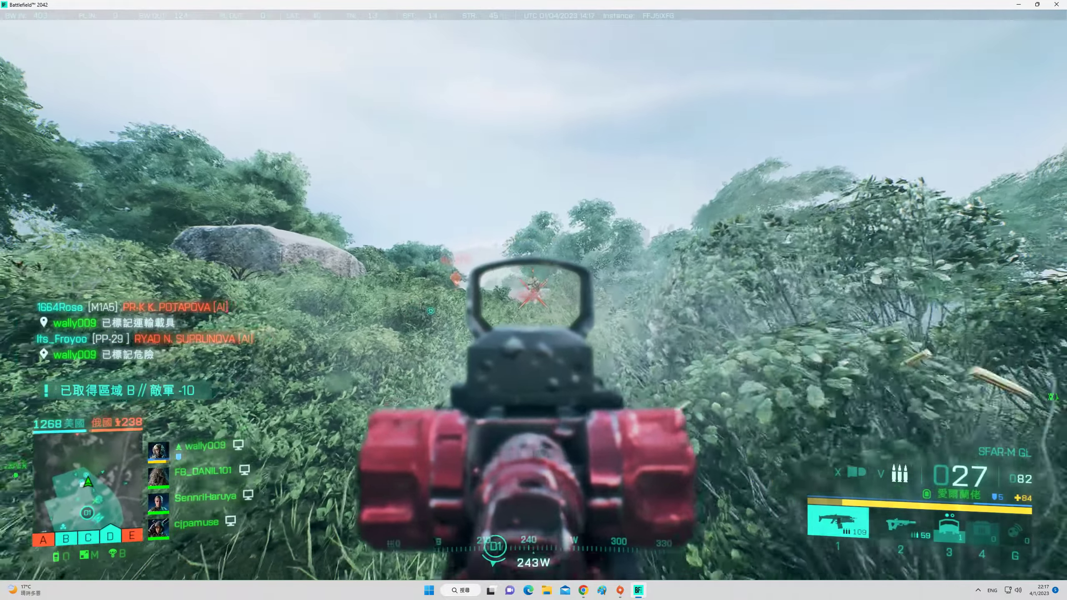
pyautogui.press('w')
pyautogui.press('w')
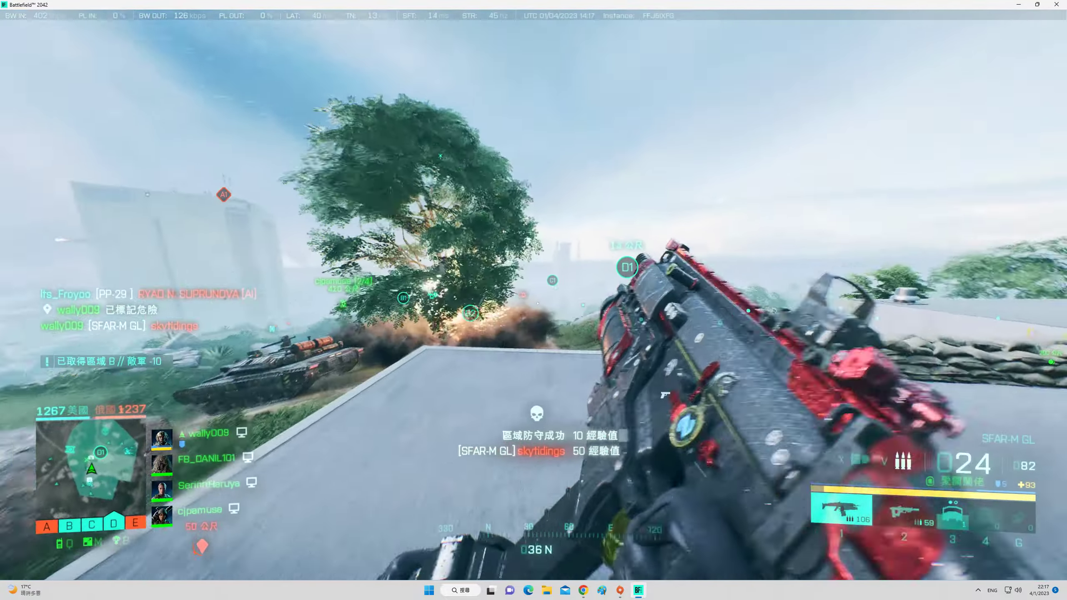
pyautogui.press('r')
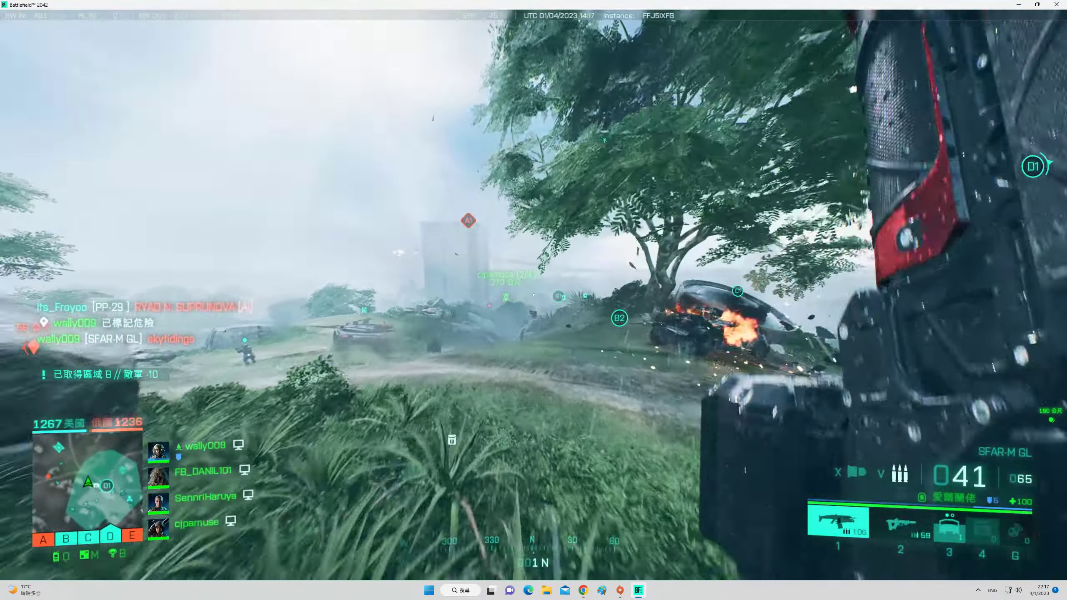
pyautogui.press('w')
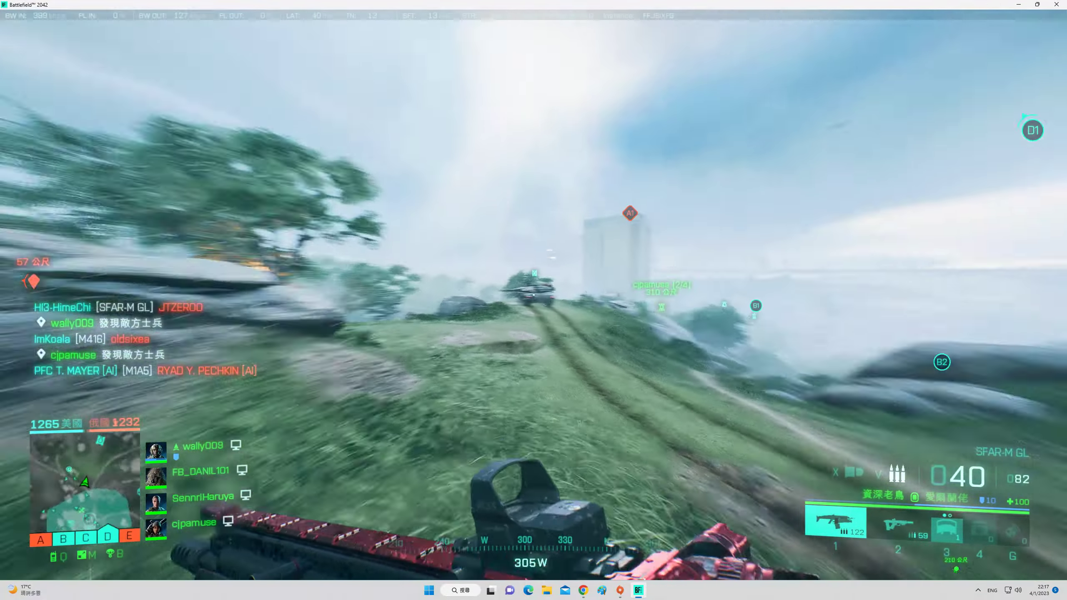
pyautogui.press('w')
pyautogui.press('w')
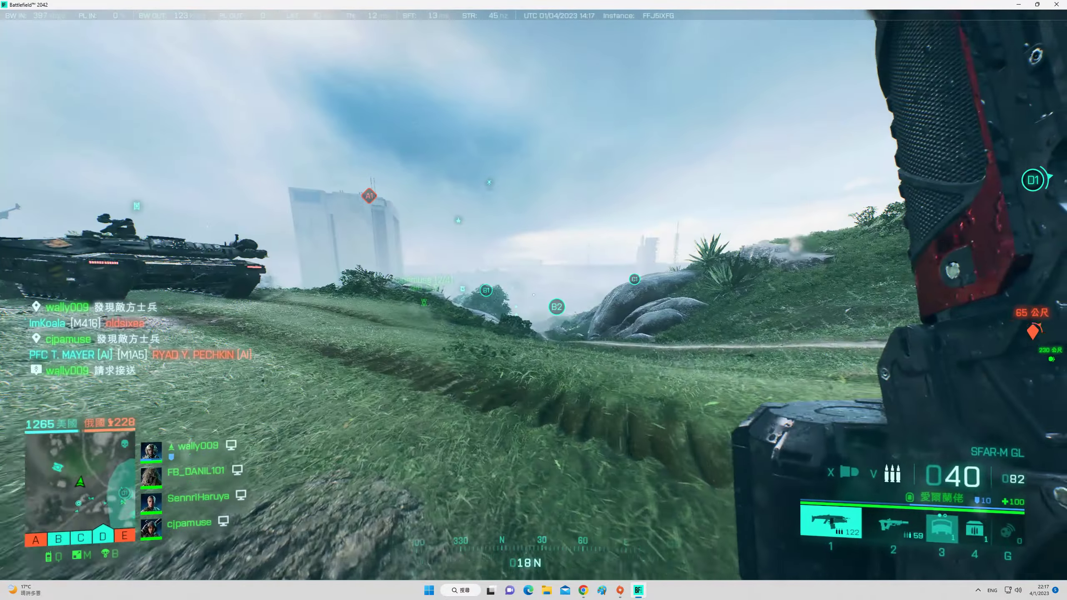
# Shoot two enemies from the rocky hillside, then advance past the rock through tall grass
pyautogui.rightClick(534, 300)
pyautogui.click(533, 300)
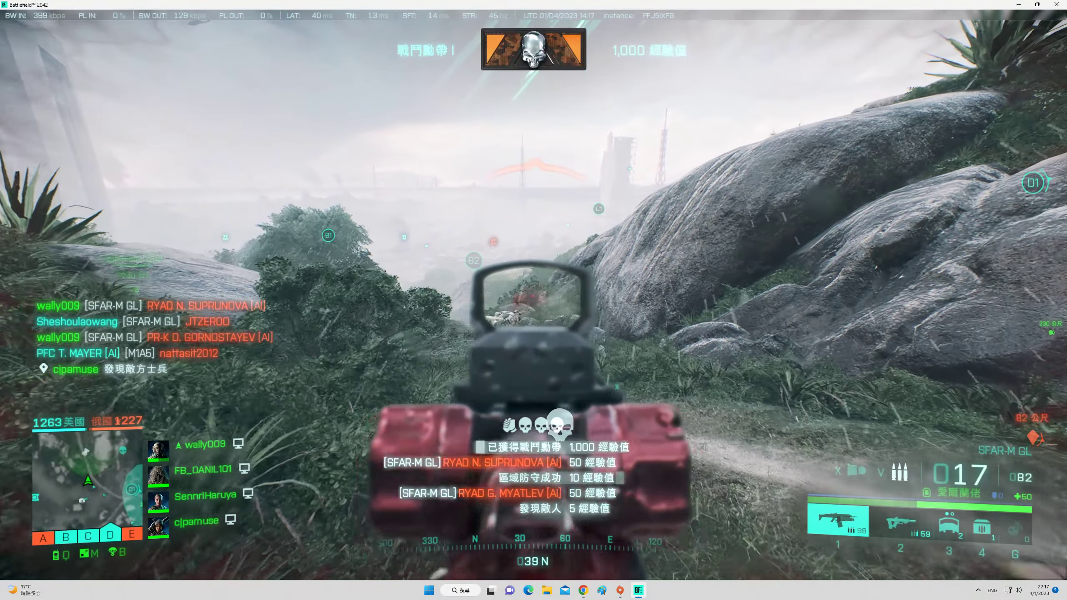
pyautogui.click(534, 300)
pyautogui.press('w')
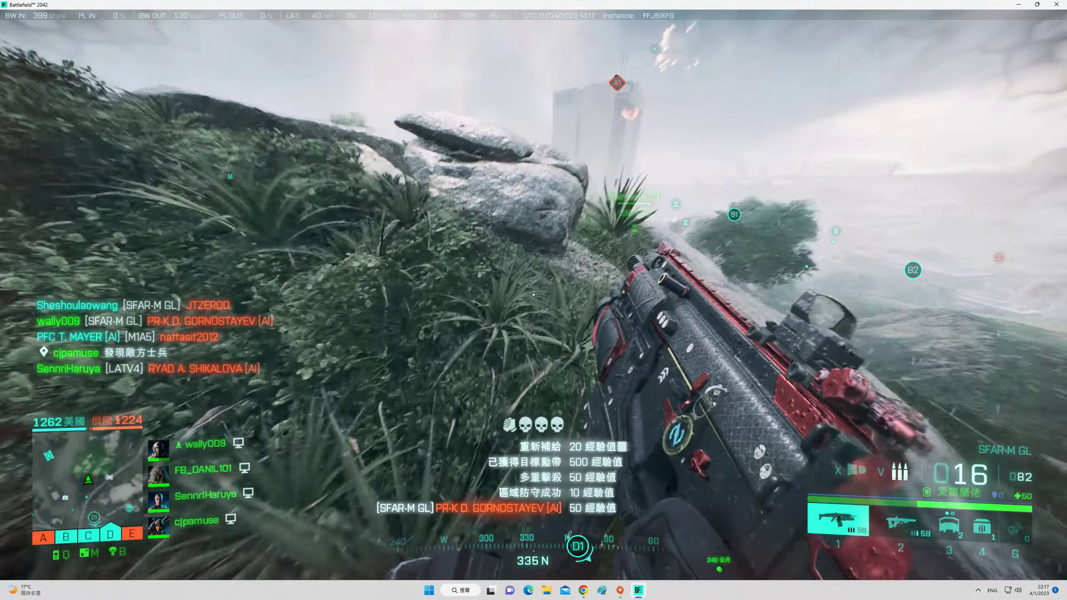
pyautogui.press('w')
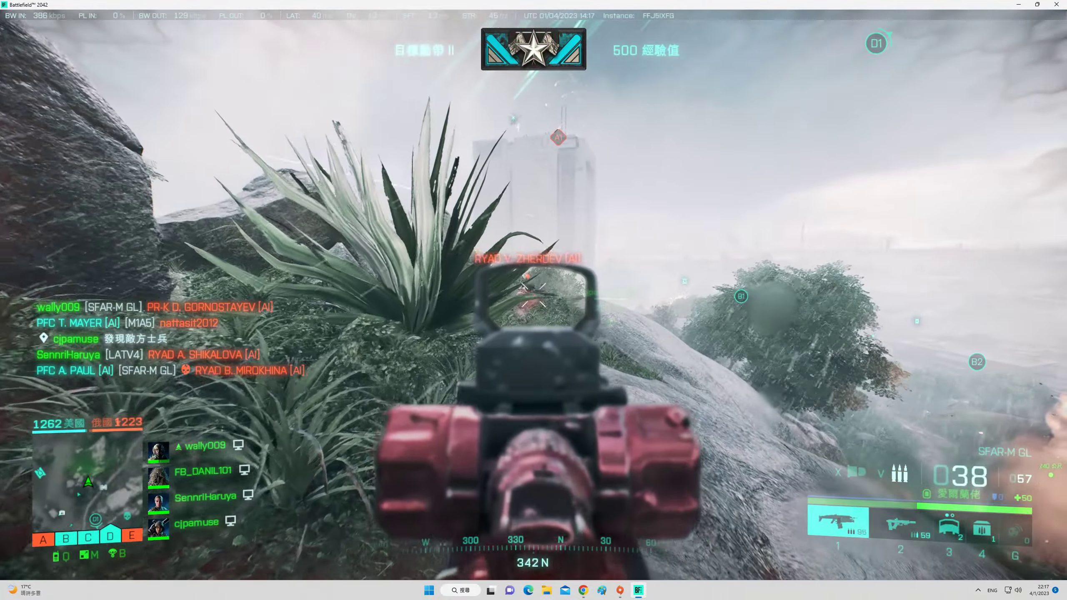
pyautogui.press('w')
pyautogui.press('w')
pyautogui.press('w')
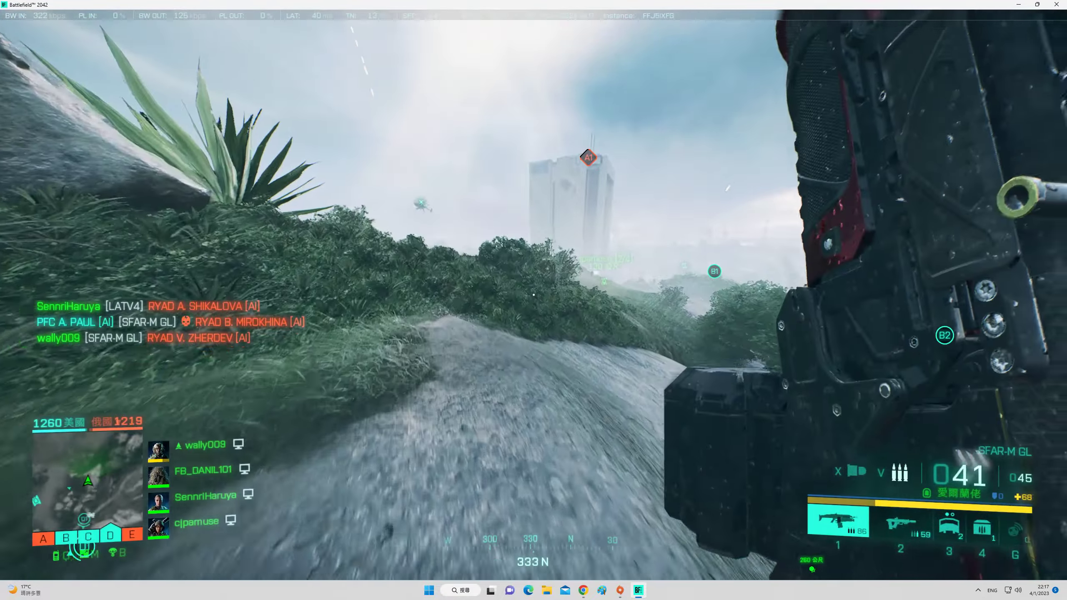
# Shoot an enemy near the A1 tower, slide forward and switch back to the rifle
pyautogui.rightClick(534, 300)
pyautogui.click(534, 301)
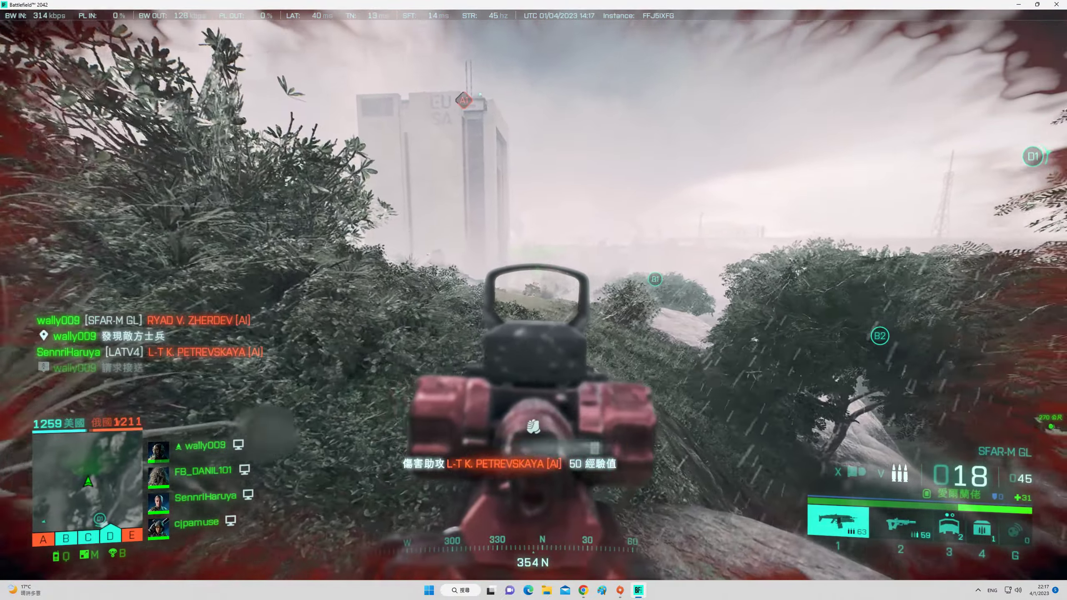
pyautogui.press('w')
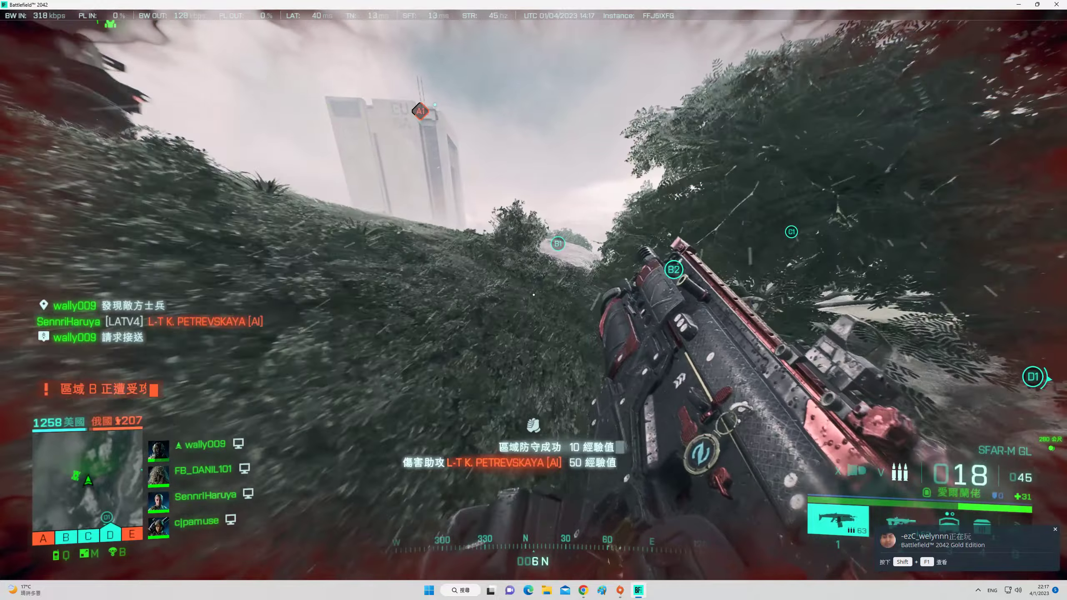
pyautogui.press('1')
pyautogui.press('w')
# Push west over the hill crest, past the exploding vehicle
pyautogui.press('w')
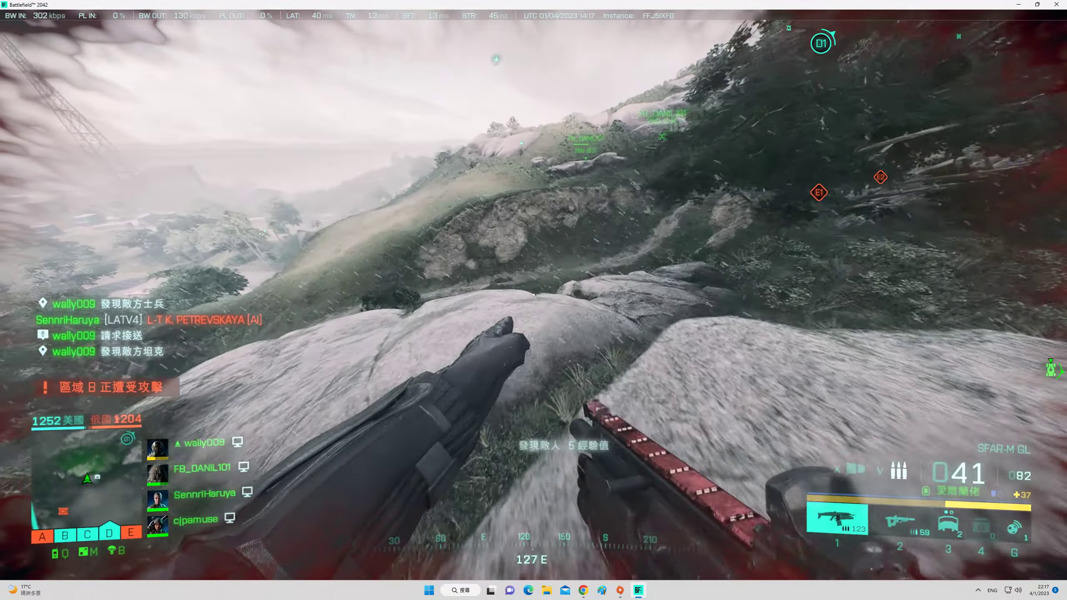
pyautogui.press('w')
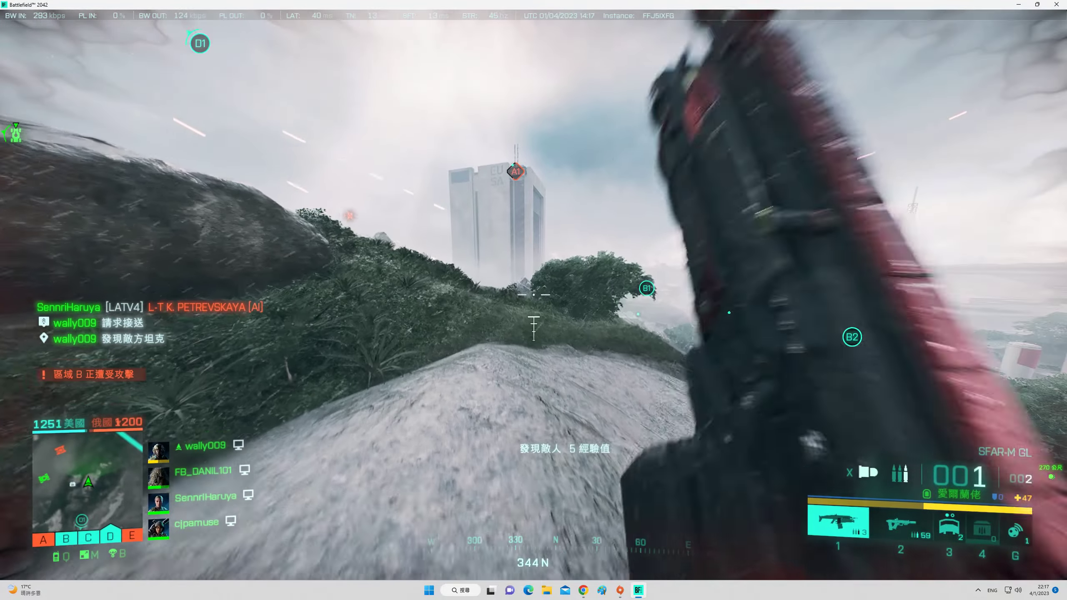
pyautogui.press('w')
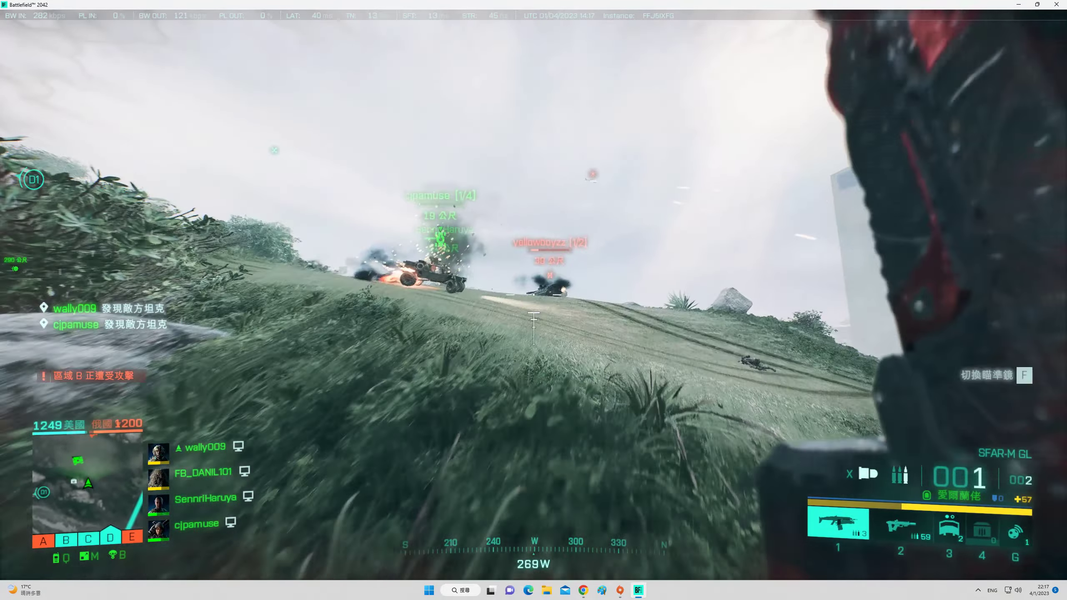
pyautogui.press('w')
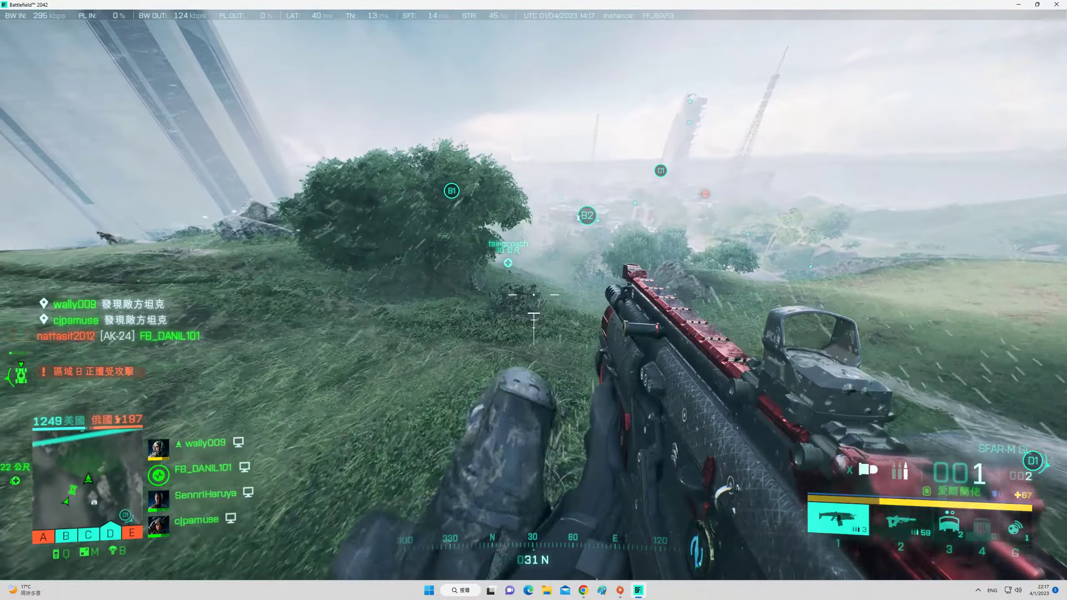
pyautogui.press('w')
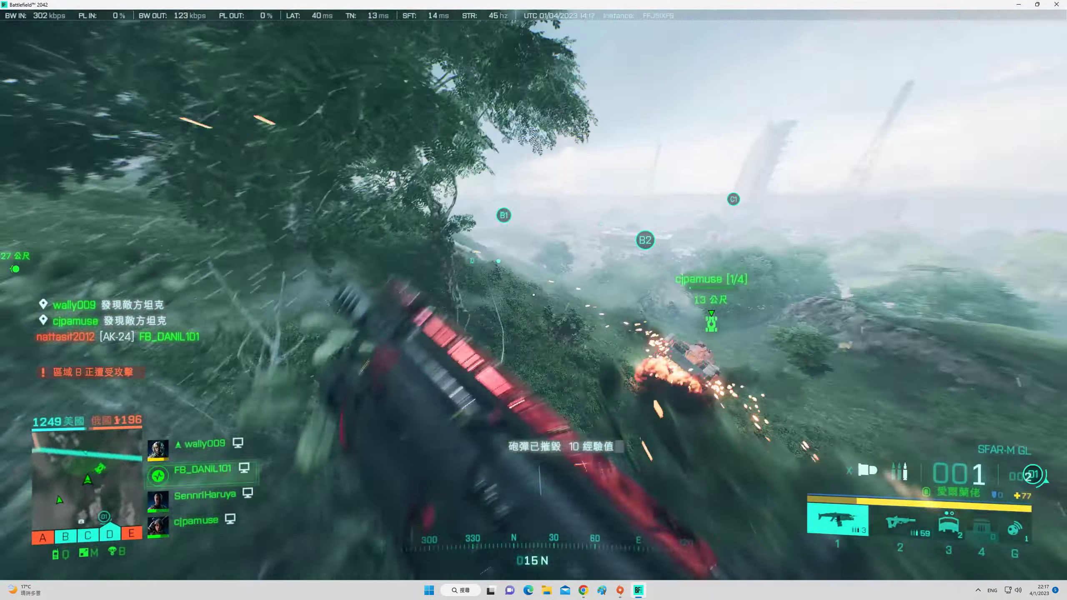
pyautogui.press('w')
pyautogui.press('w')
# Slide downhill, climb the grassy hill and vault over the rocks
pyautogui.press('w')
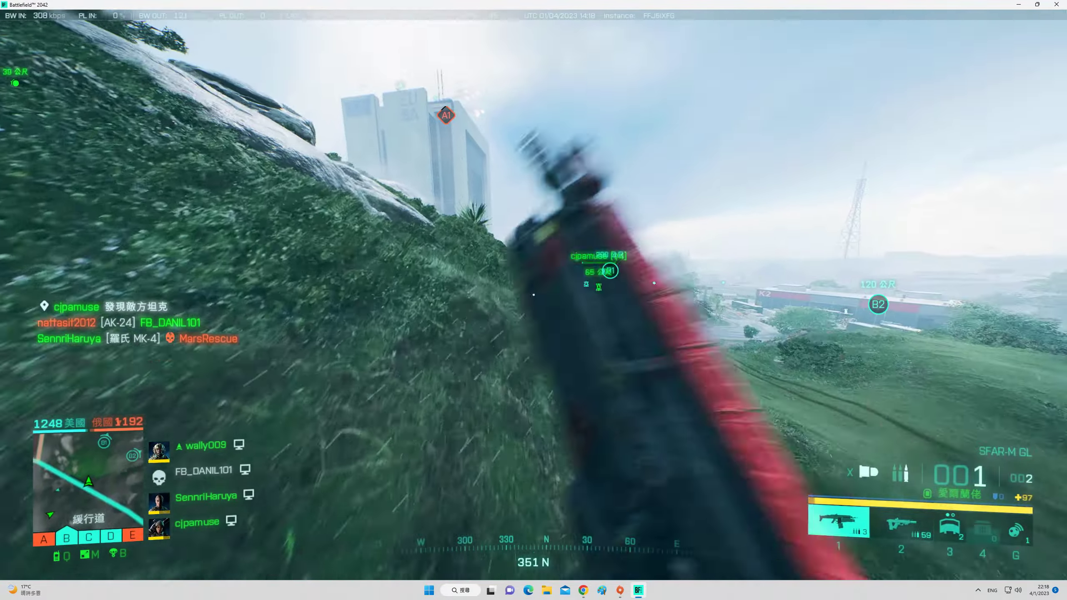
pyautogui.press('w')
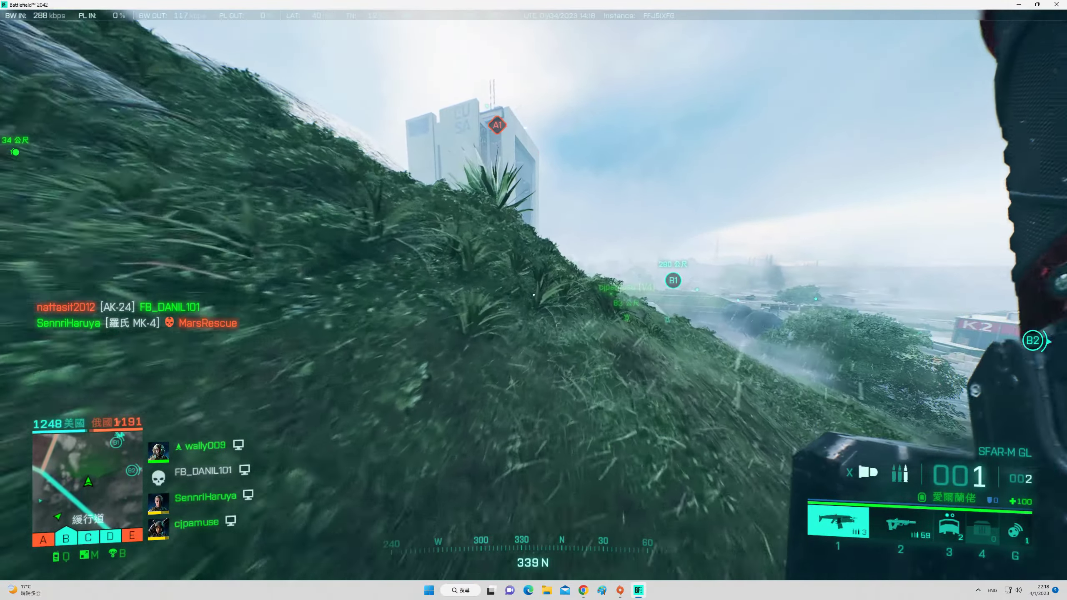
pyautogui.press('w')
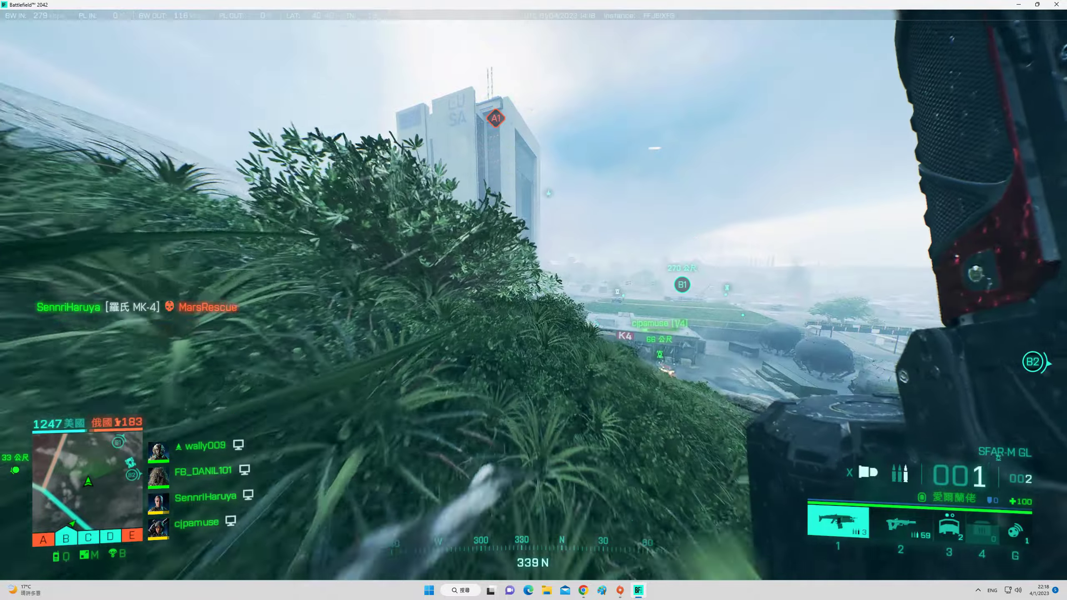
pyautogui.press('w')
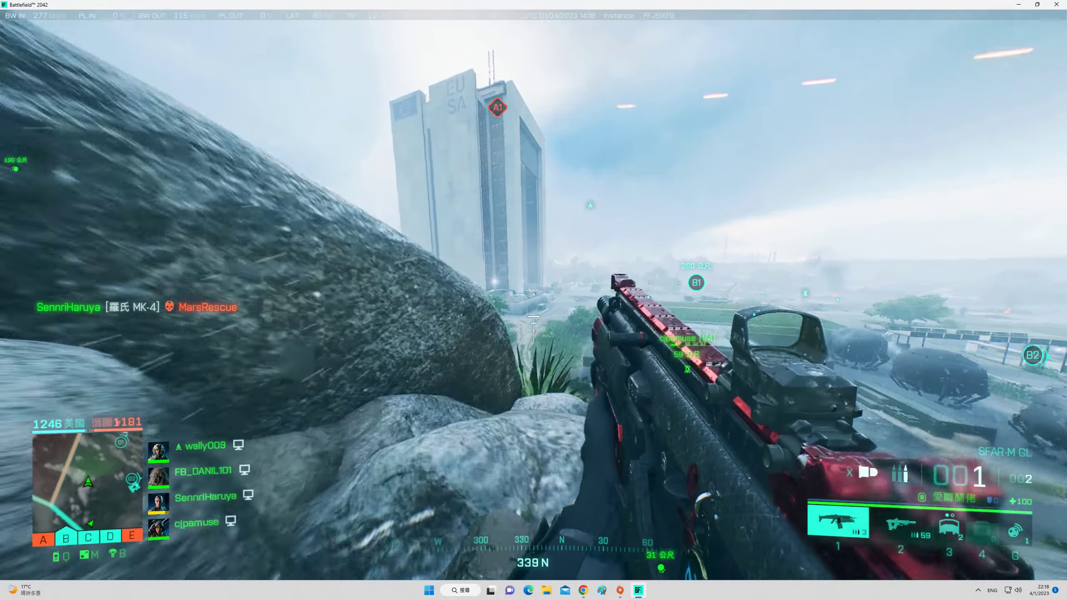
pyautogui.press('w')
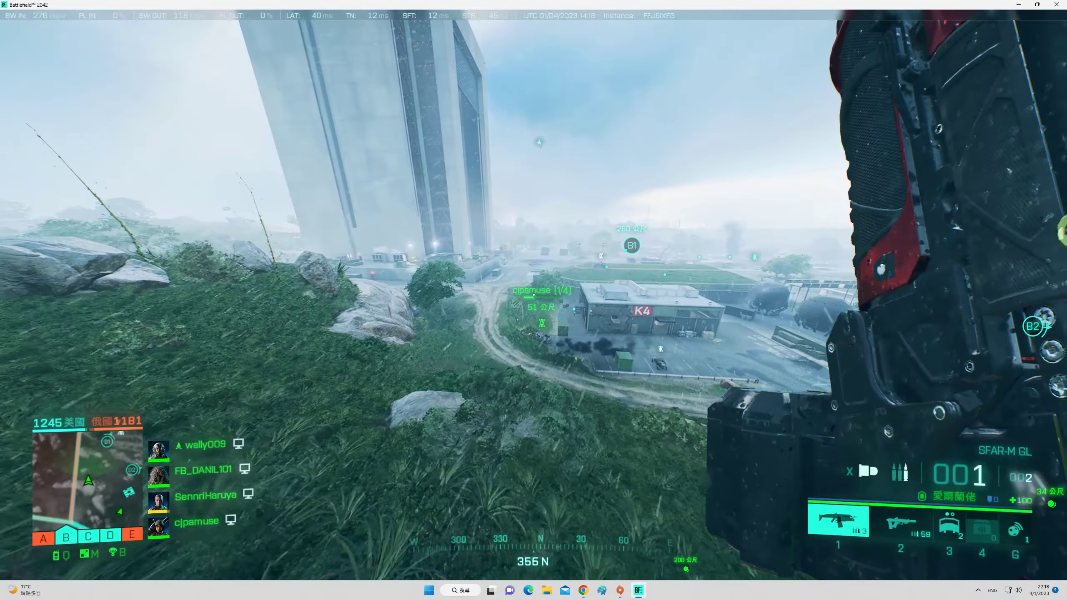
pyautogui.press('w')
pyautogui.press('w')
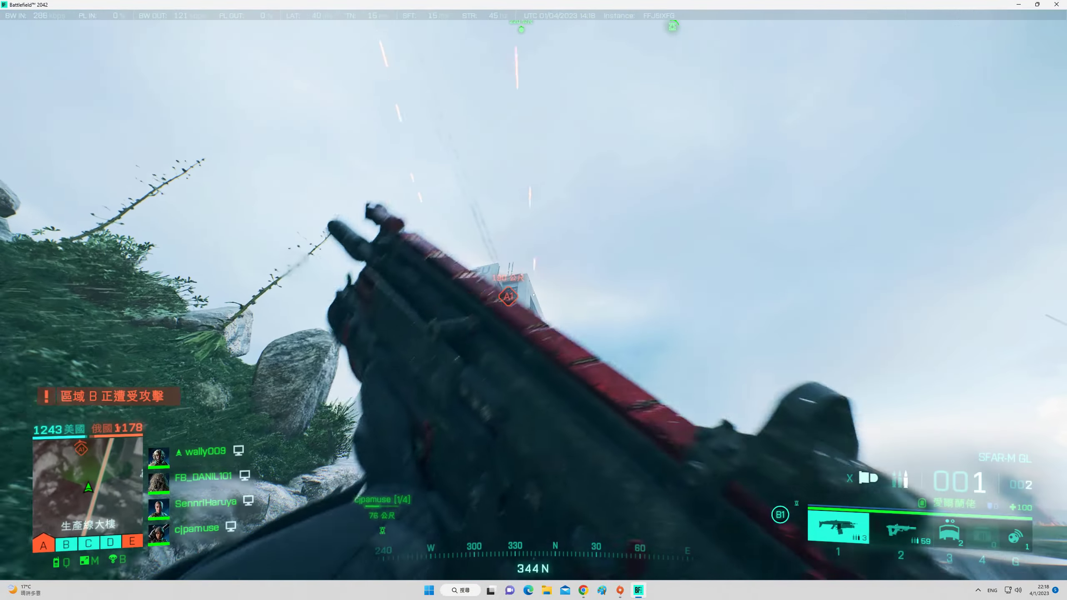
# Deploy an ammo crate, then ready the grenade and return to the rifle
pyautogui.press('3')
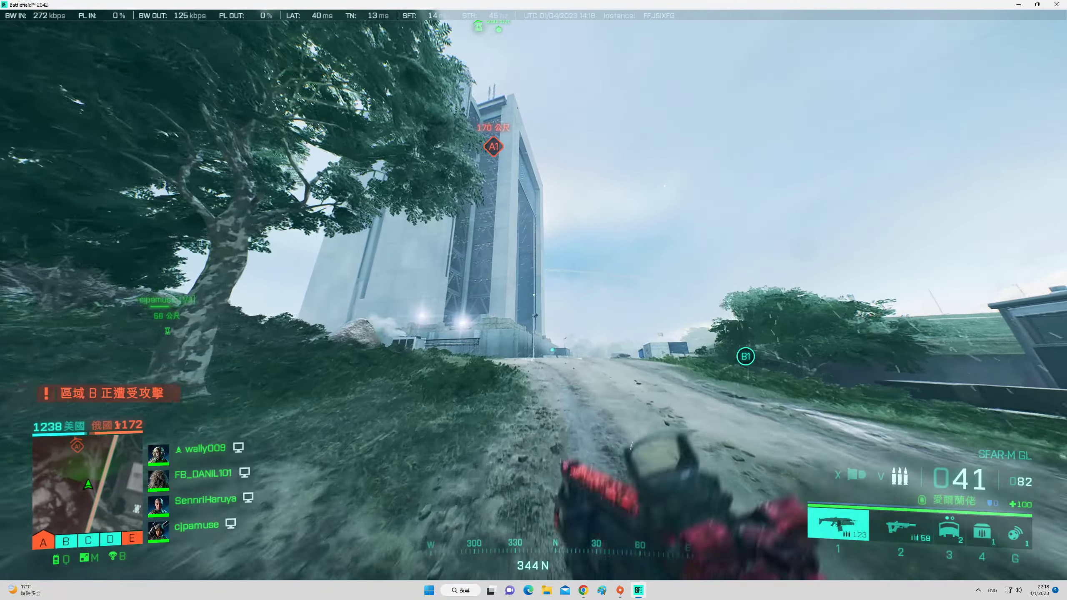
pyautogui.press('4')
pyautogui.click(534, 300)
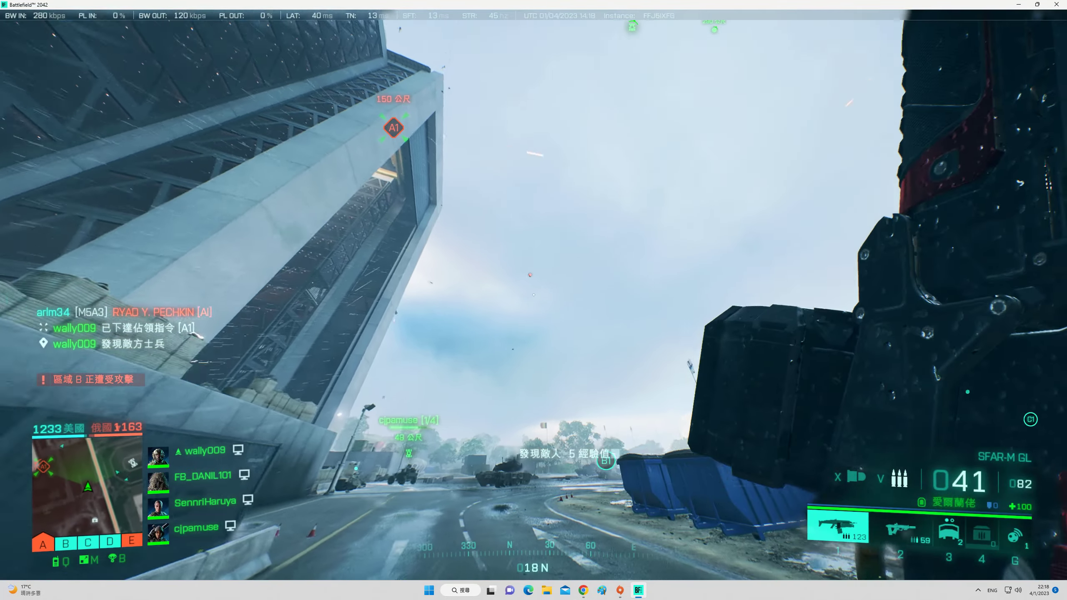
pyautogui.press('g')
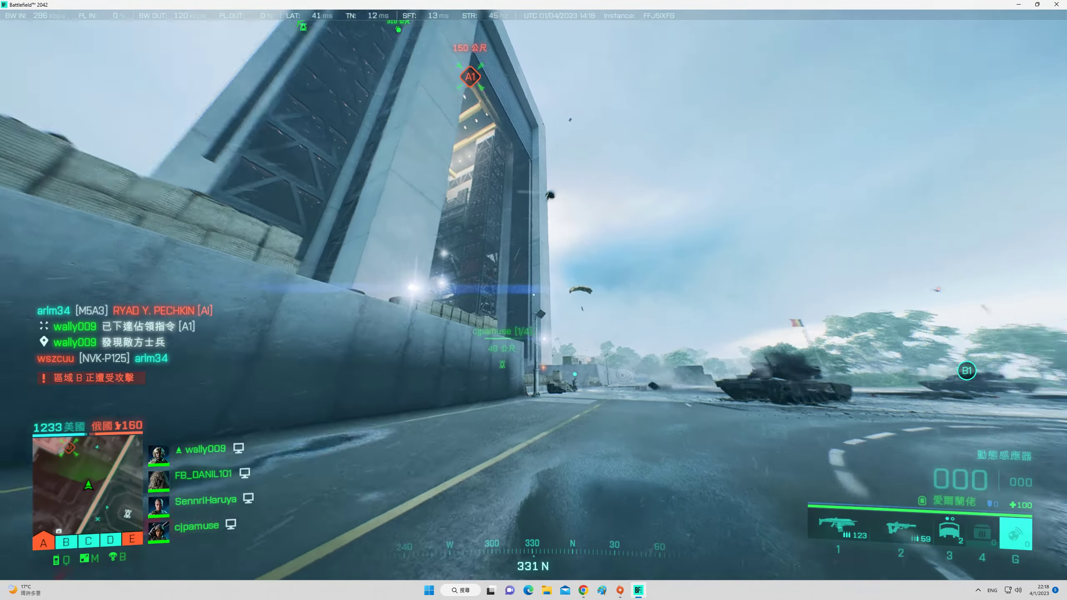
pyautogui.press('1')
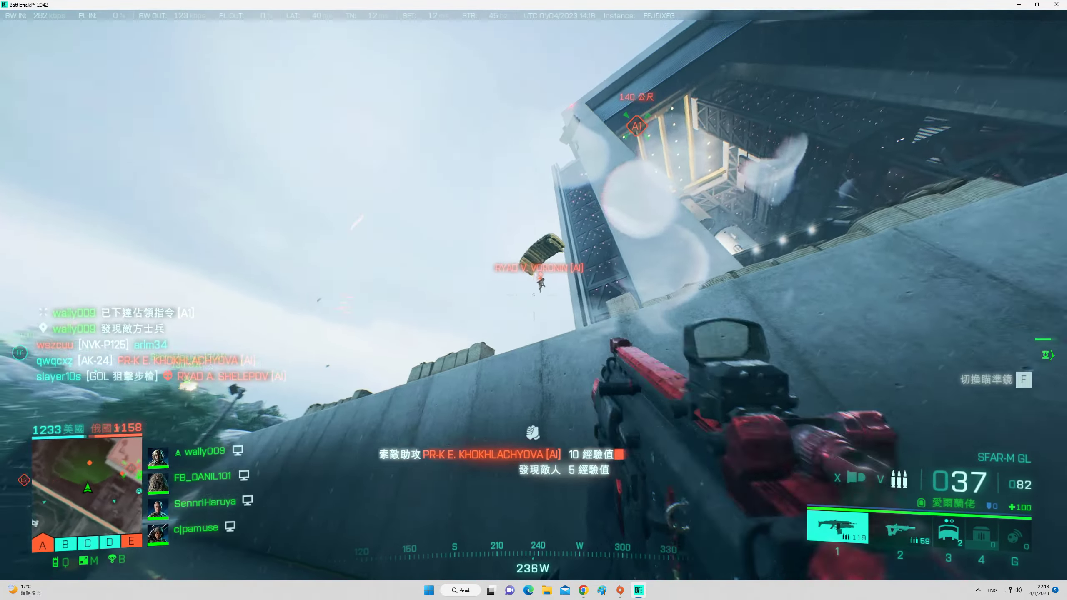
# Shoot the paratroopers descending onto the A1 tower, reloading in between
pyautogui.moveTo(534, 300); pyautogui.dragTo(534, 300)
pyautogui.press('r')
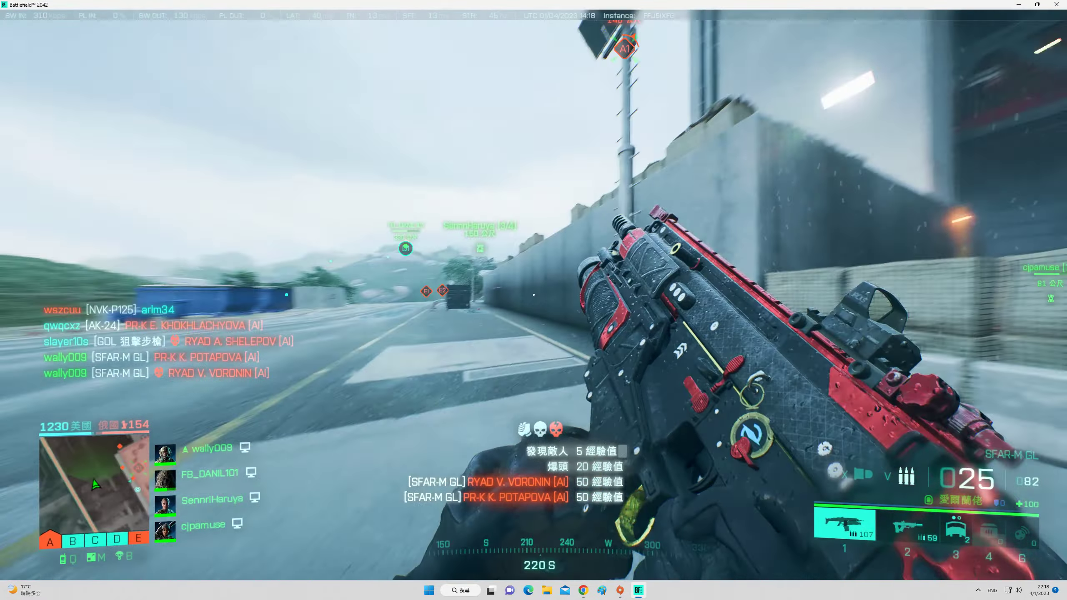
pyautogui.moveTo(534, 300); pyautogui.dragTo(533, 301)
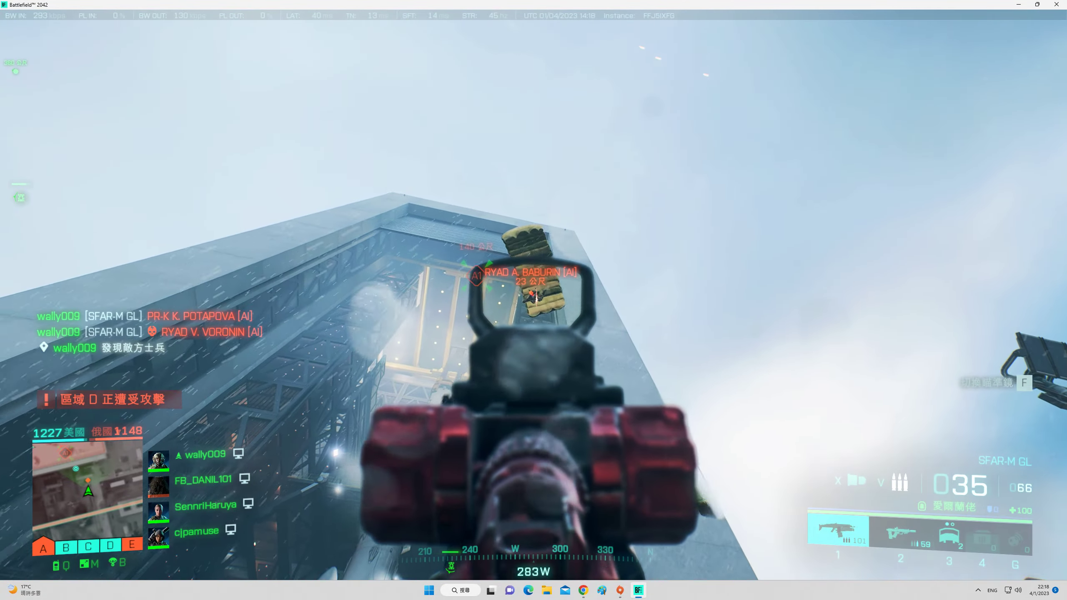
pyautogui.press('space')
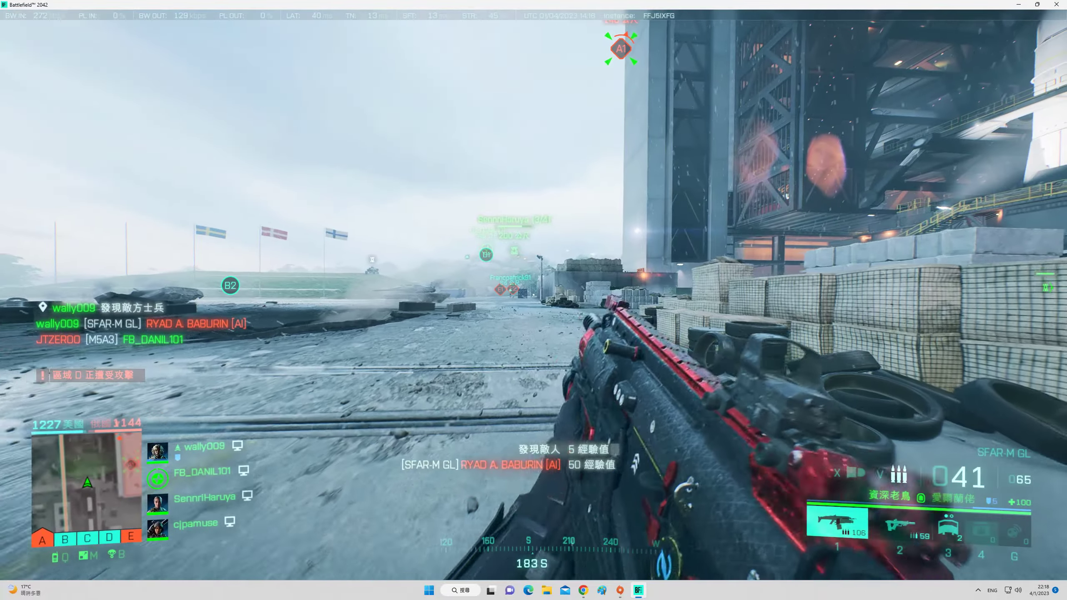
pyautogui.rightClick(534, 300)
pyautogui.moveTo(534, 300); pyautogui.dragTo(533, 300)
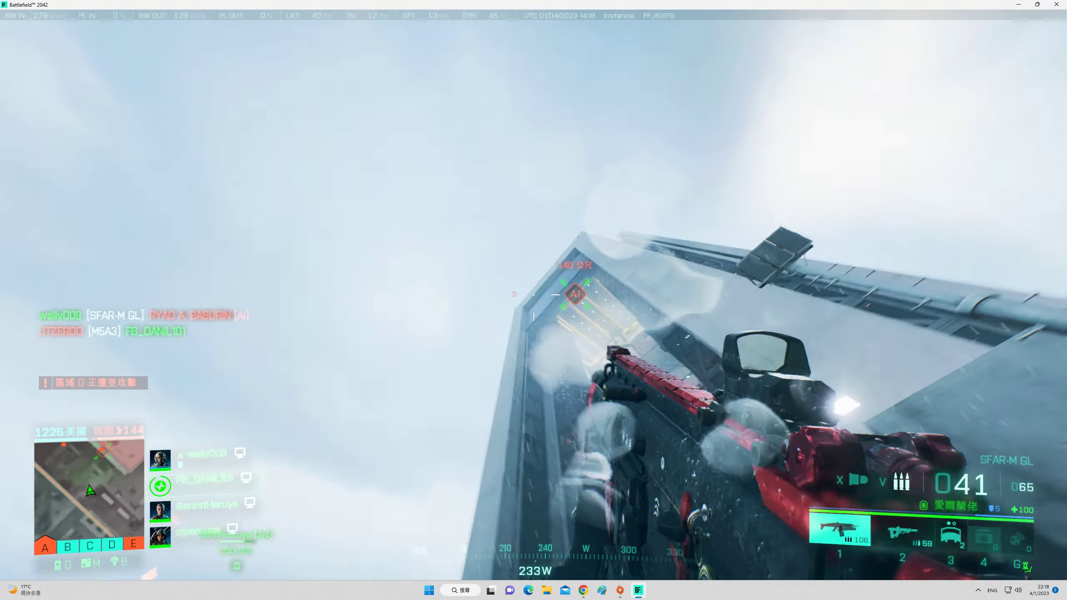
pyautogui.rightClick(534, 300)
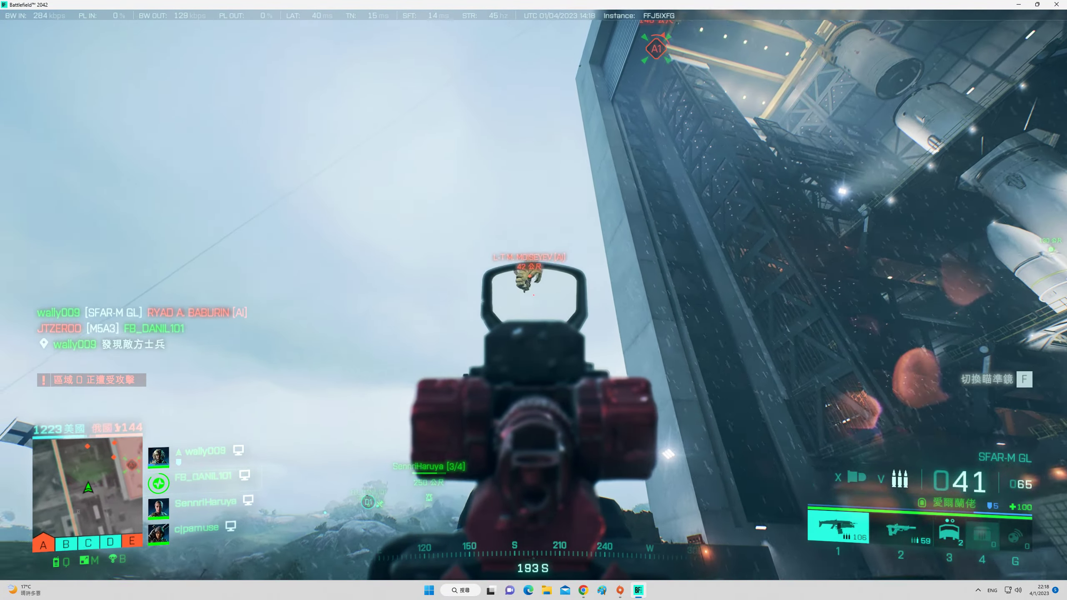
pyautogui.click(534, 300)
# Finish off the paratrooper, reload and shoot another enemy
pyautogui.click(533, 301)
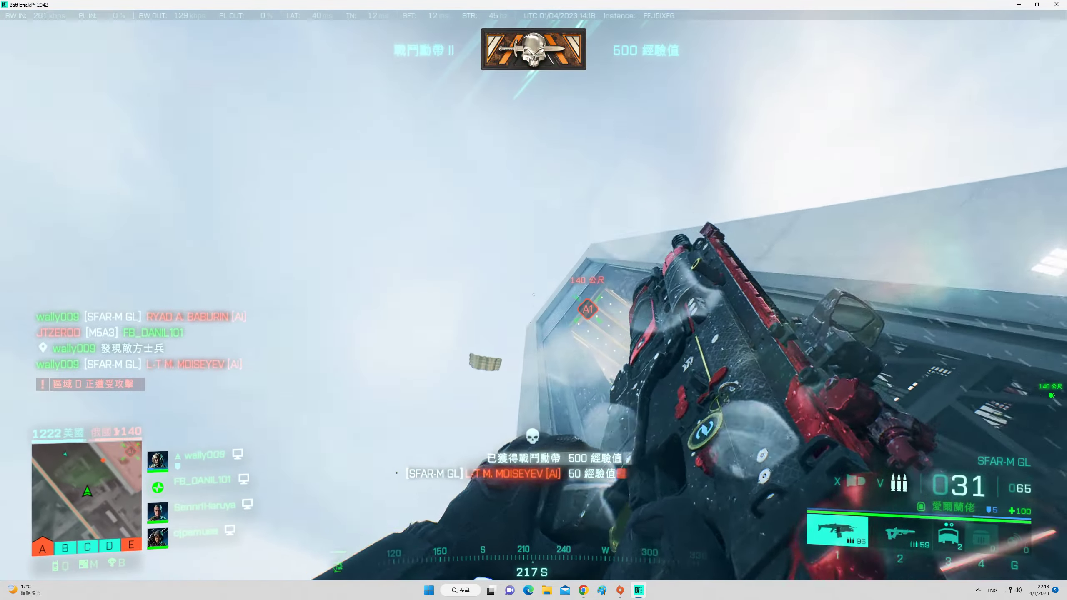
pyautogui.press('r')
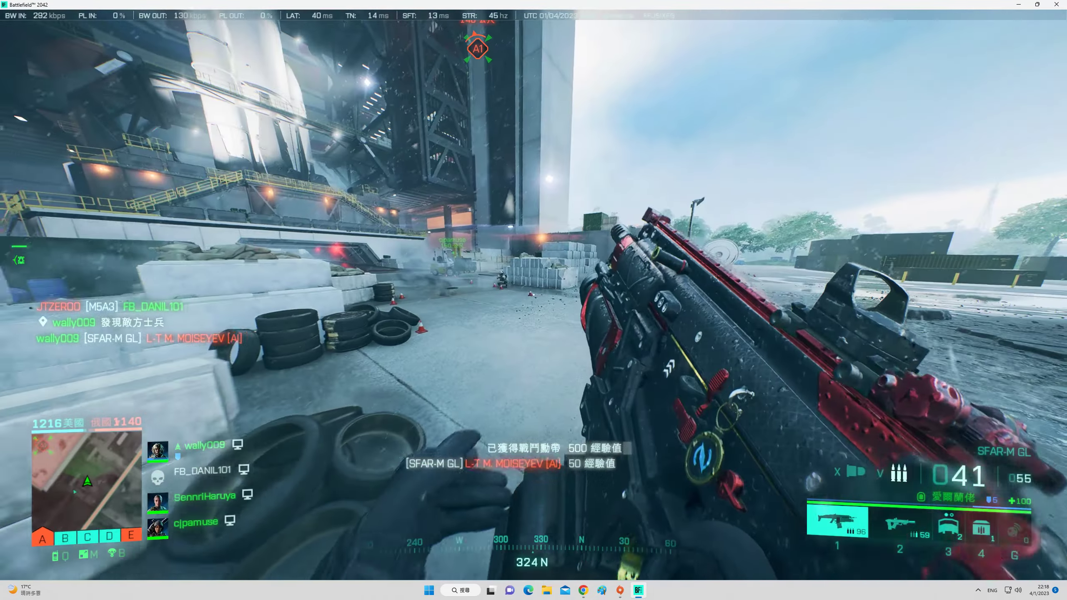
pyautogui.rightClick(534, 301)
pyautogui.click(533, 301)
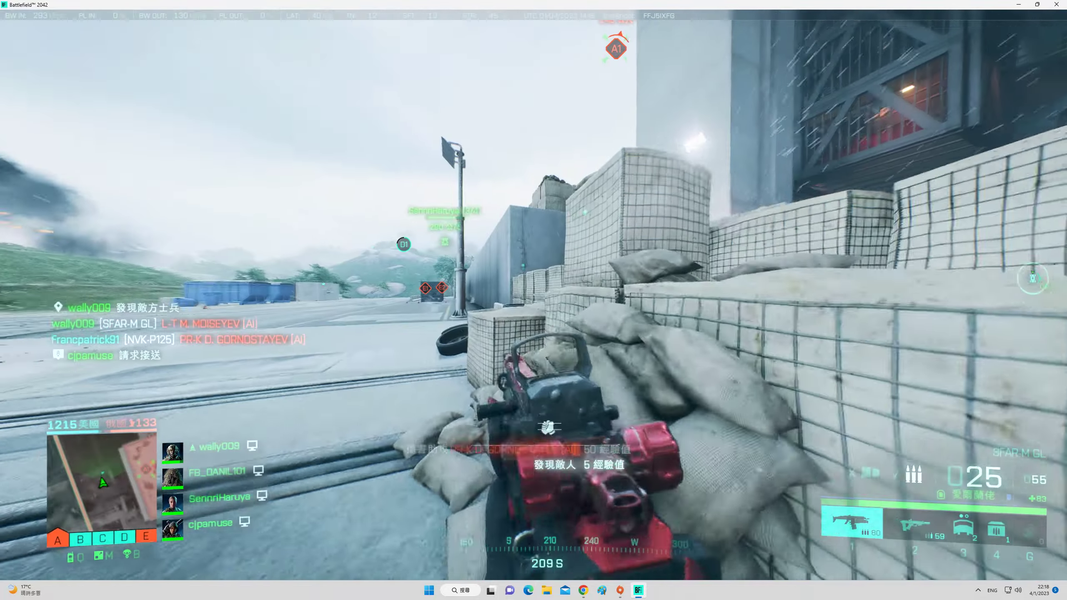
# Move along the road to beneath the A1 tower, reloading on the way
pyautogui.press('w')
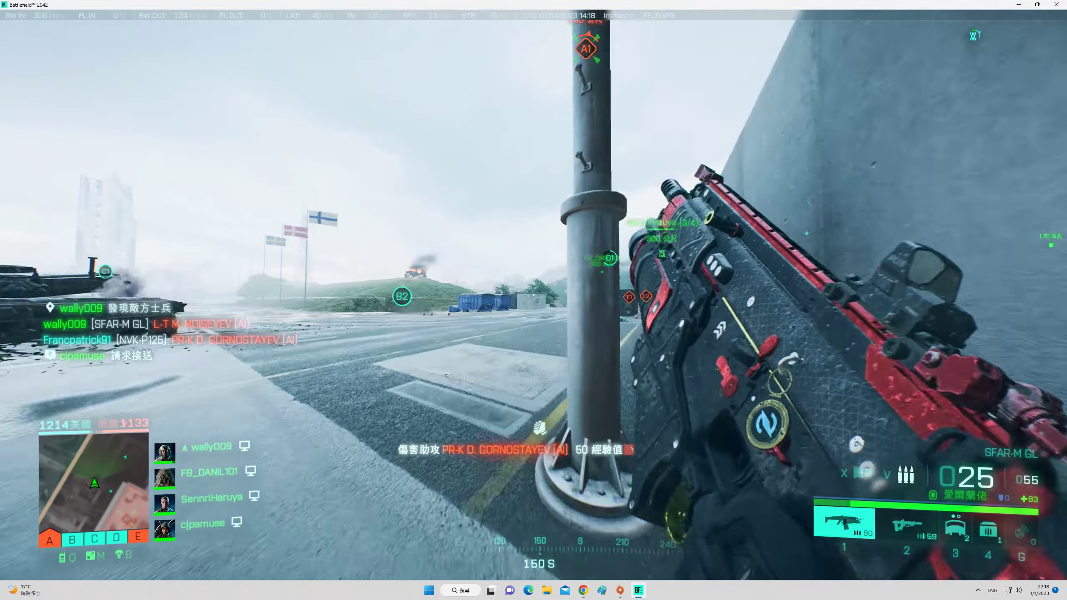
pyautogui.press('r')
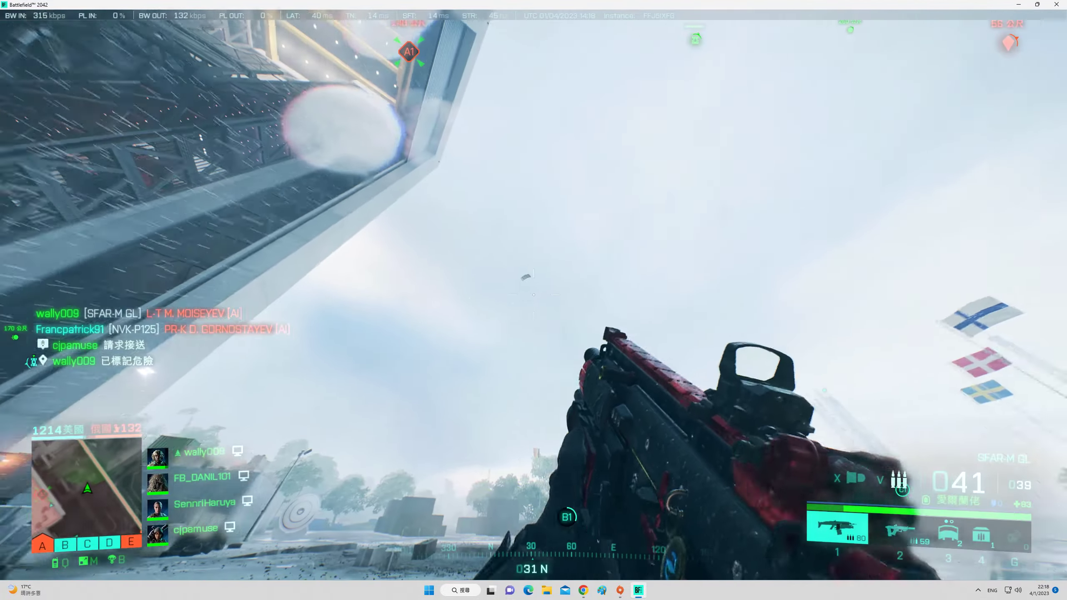
pyautogui.press('w')
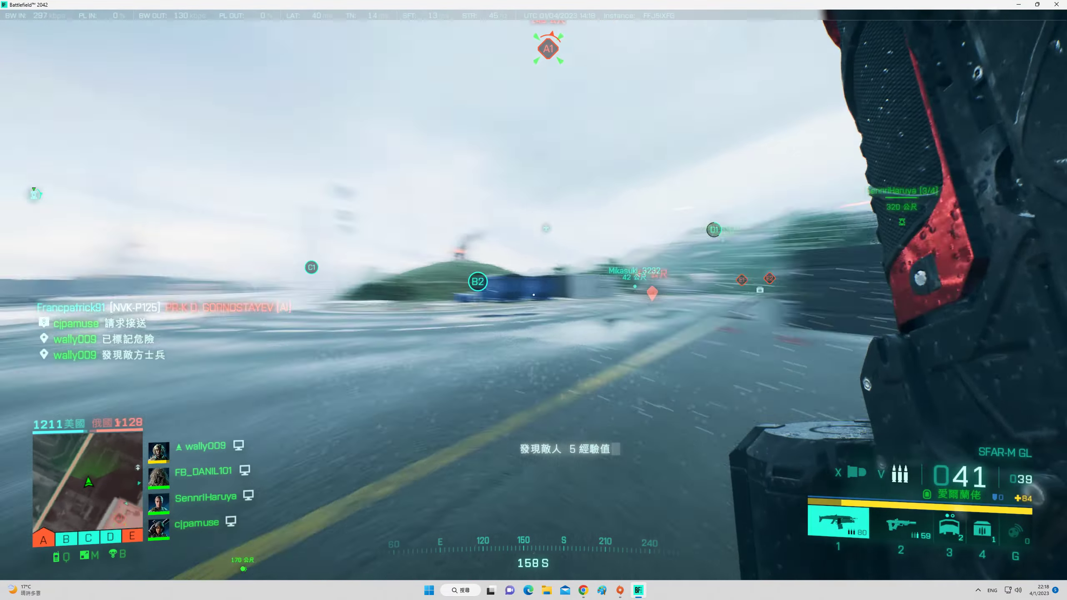
pyautogui.press('w')
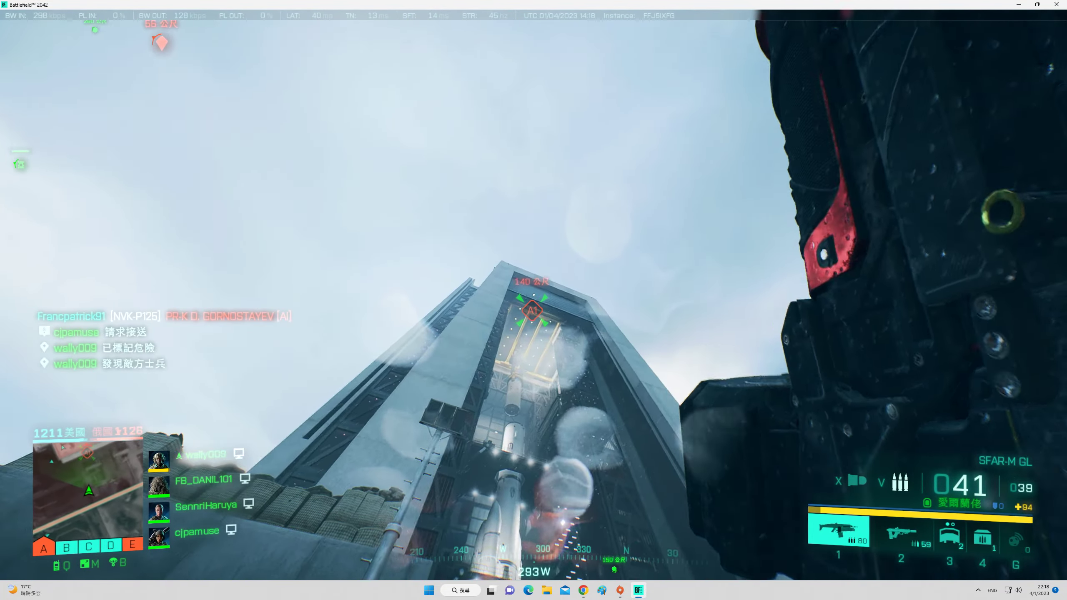
pyautogui.press('w')
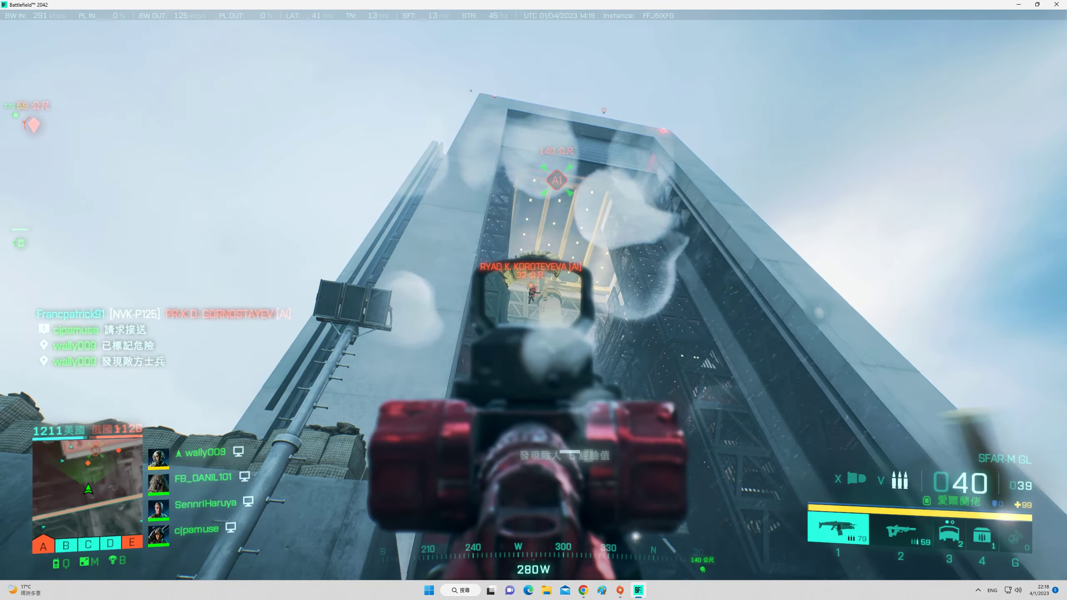
# Kill the enemy on the tower and fire at another parachuting enemy
pyautogui.moveTo(533, 301); pyautogui.dragTo(534, 300)
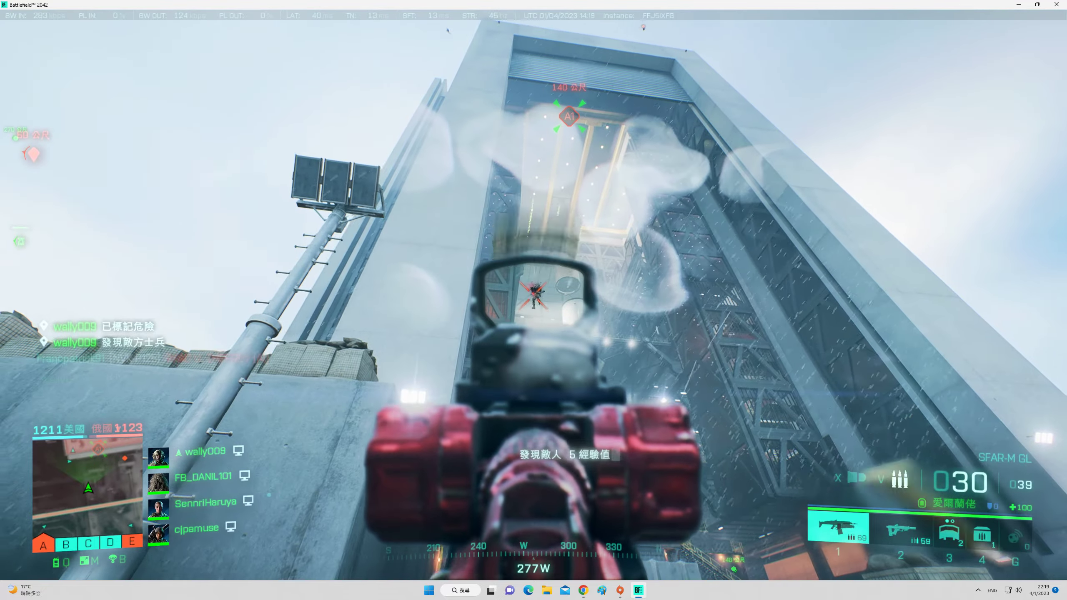
pyautogui.click(533, 300)
pyautogui.moveTo(534, 250); pyautogui.dragTo(533, 350)
pyautogui.rightClick(533, 300)
pyautogui.click(533, 301)
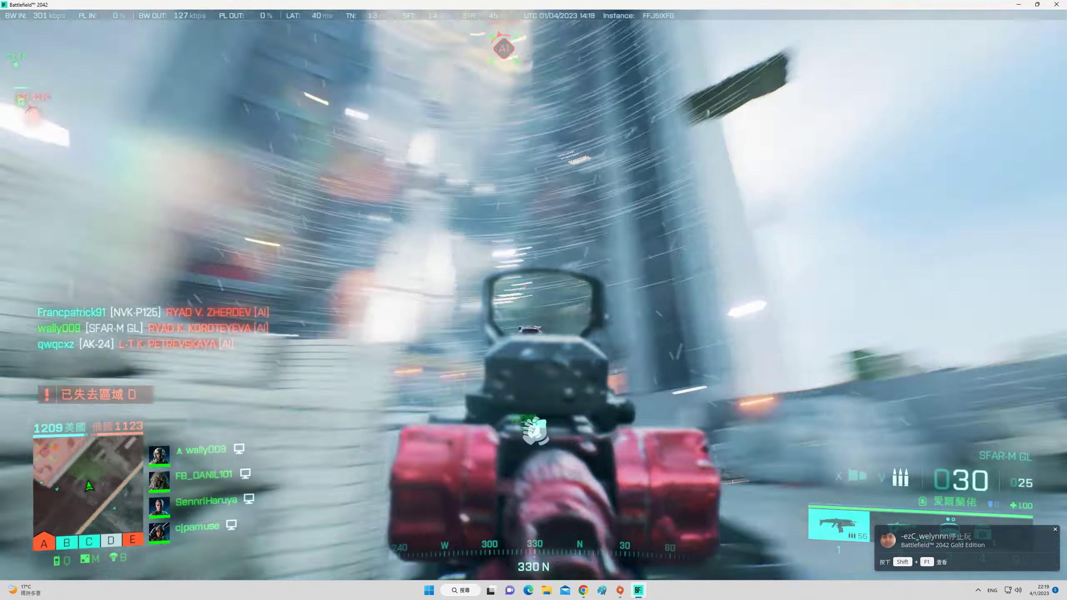
pyautogui.moveTo(533, 300); pyautogui.dragTo(750, 317)
# Switch back to the rifle, shoot the paratroopers falling past the tower, then reload
pyautogui.press('3')
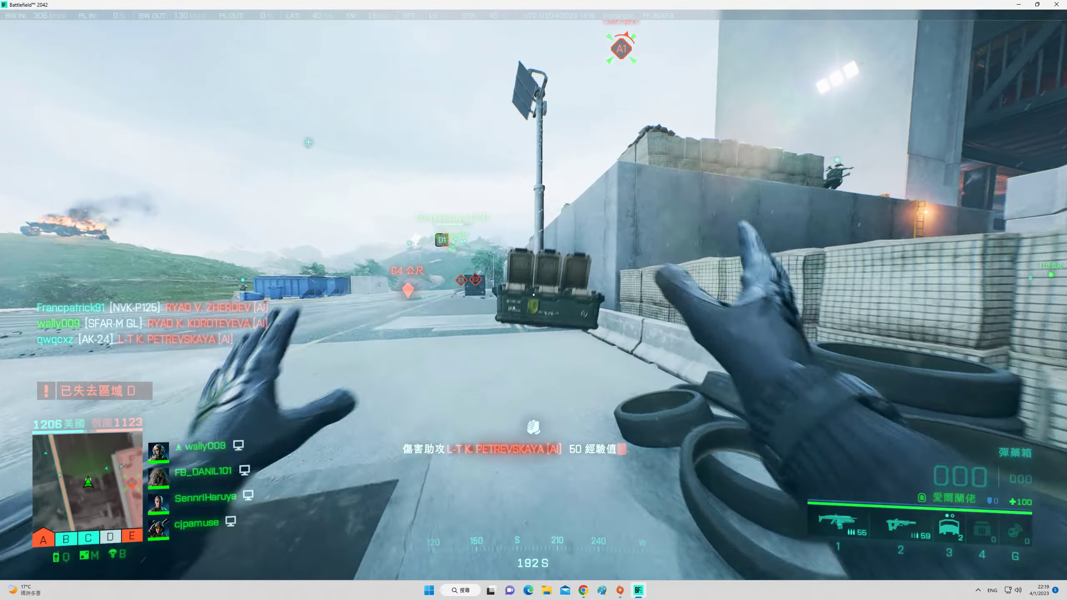
pyautogui.moveTo(533, 300); pyautogui.dragTo(750, 167)
pyautogui.press('1')
pyautogui.moveTo(533, 300); pyautogui.dragTo(584, 417)
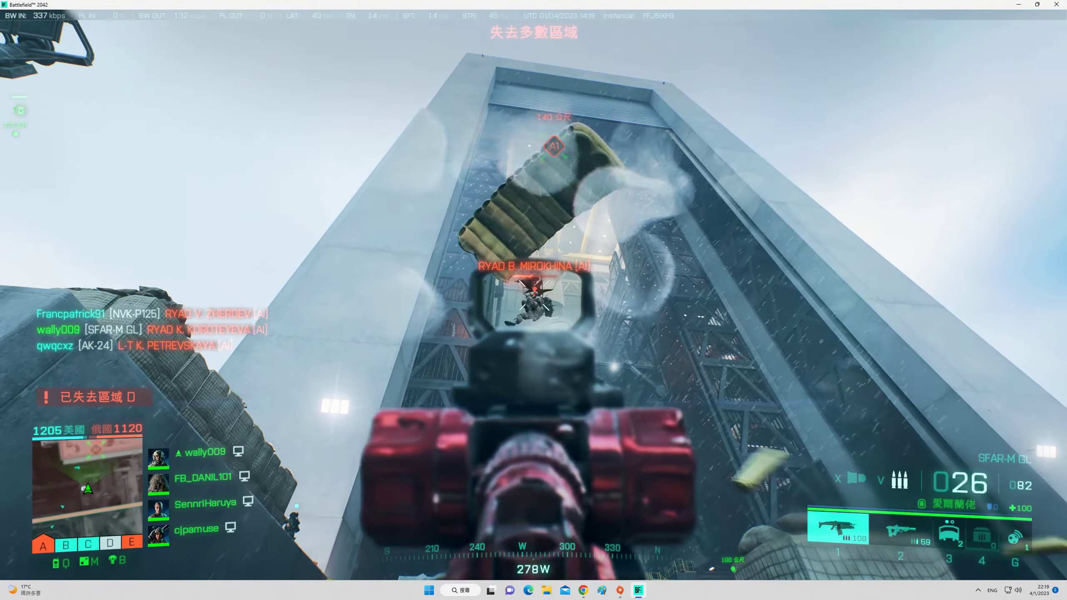
pyautogui.moveTo(534, 300); pyautogui.dragTo(667, 458)
pyautogui.rightClick(533, 300)
pyautogui.click(534, 300)
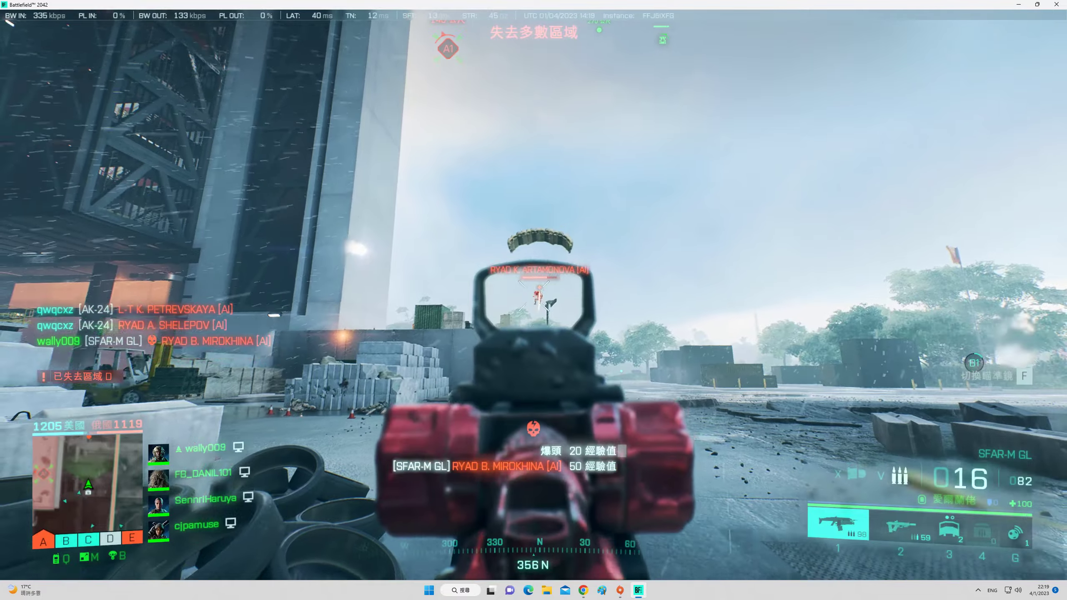
pyautogui.press('r')
# Turn south and kill enemy MOISEYEV down the street
pyautogui.moveTo(534, 300)
pyautogui.mouseDown()
pyautogui.moveTo(167, 300)
pyautogui.moveTo(250, 301)
pyautogui.mouseUp()
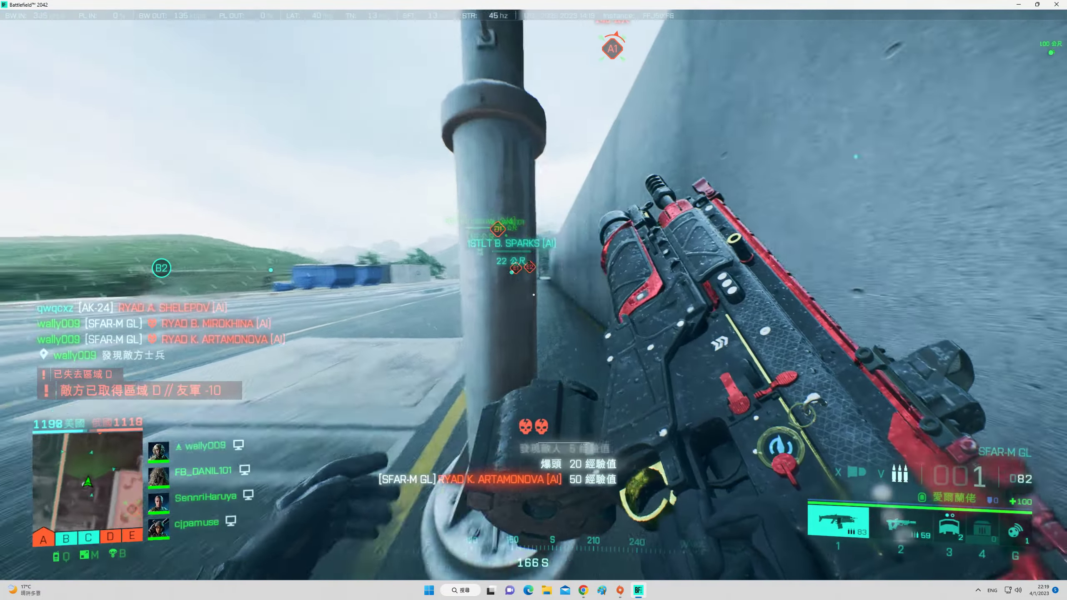
pyautogui.press('w')
pyautogui.rightClick(533, 300)
pyautogui.click(534, 300)
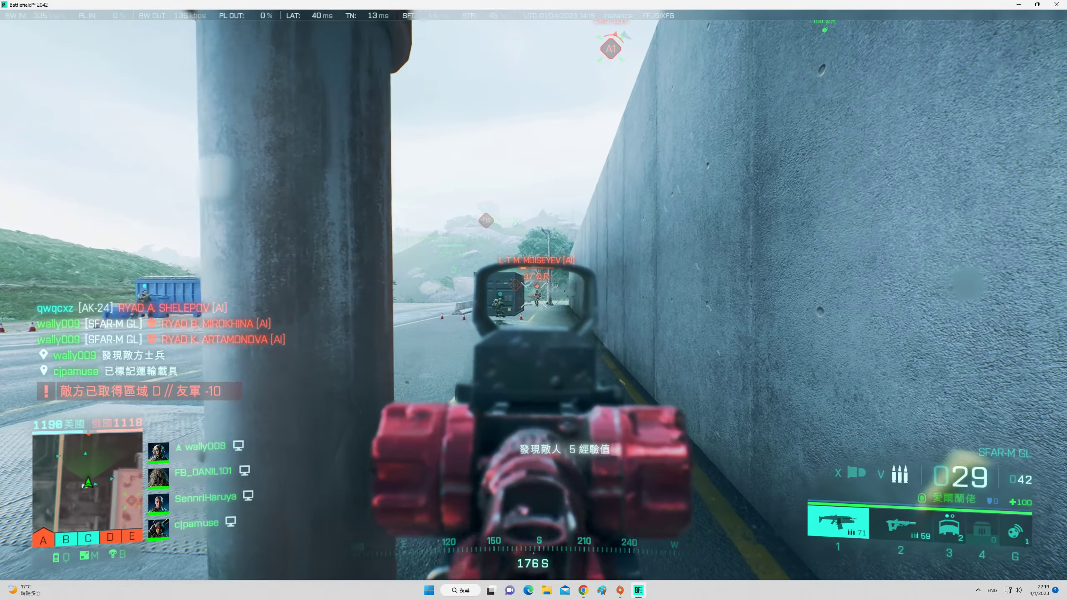
pyautogui.click(534, 301)
pyautogui.moveTo(533, 300); pyautogui.dragTo(750, 83)
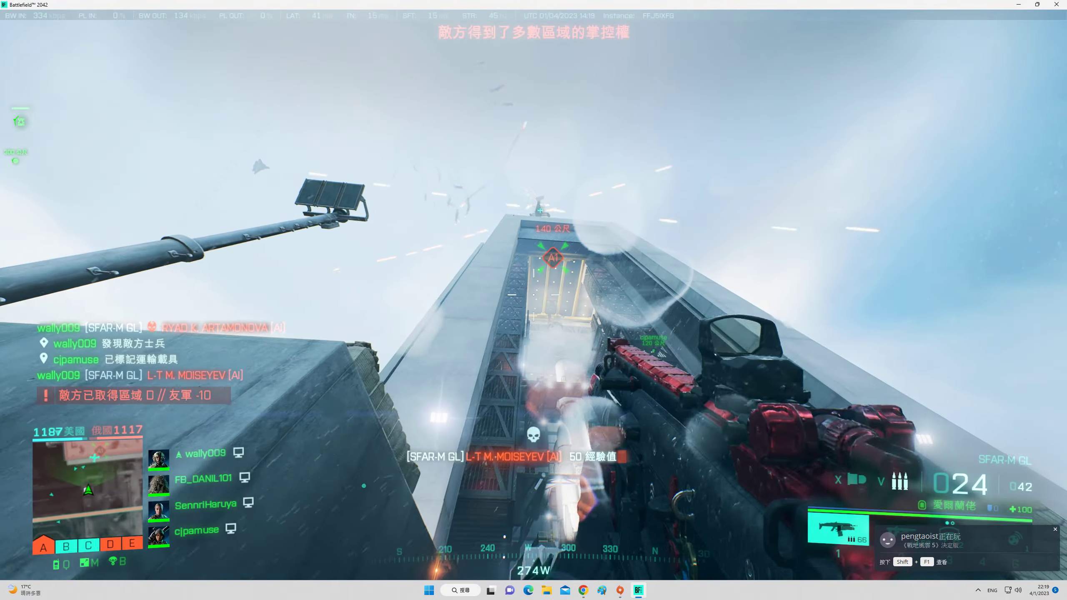
# Move past the tires and across the open yard beyond the A1 tower
pyautogui.moveTo(534, 300); pyautogui.dragTo(584, 417)
pyautogui.press('w')
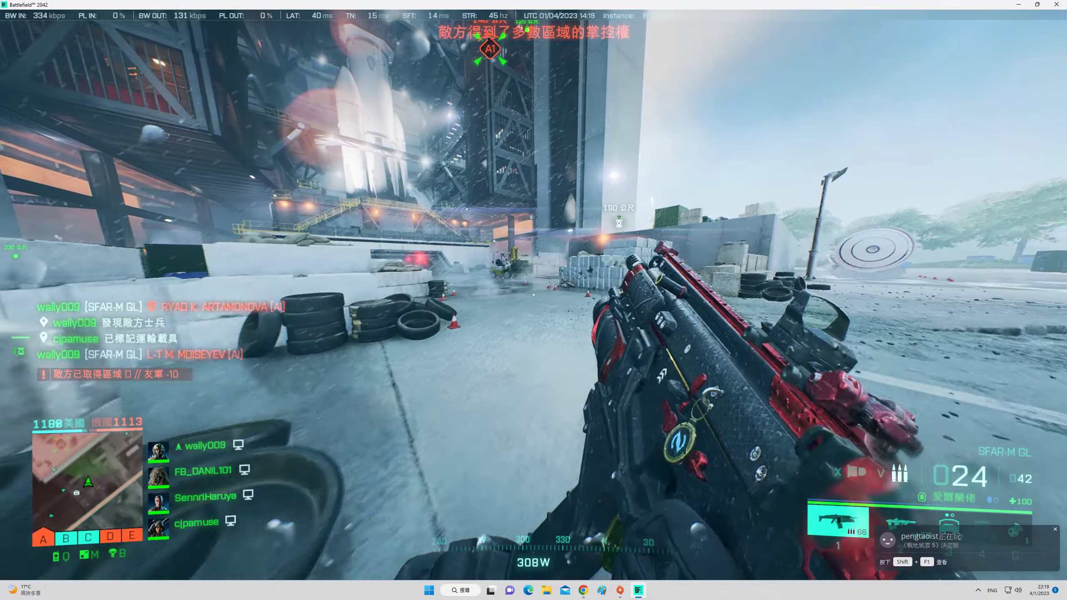
pyautogui.press('w')
pyautogui.press('w')
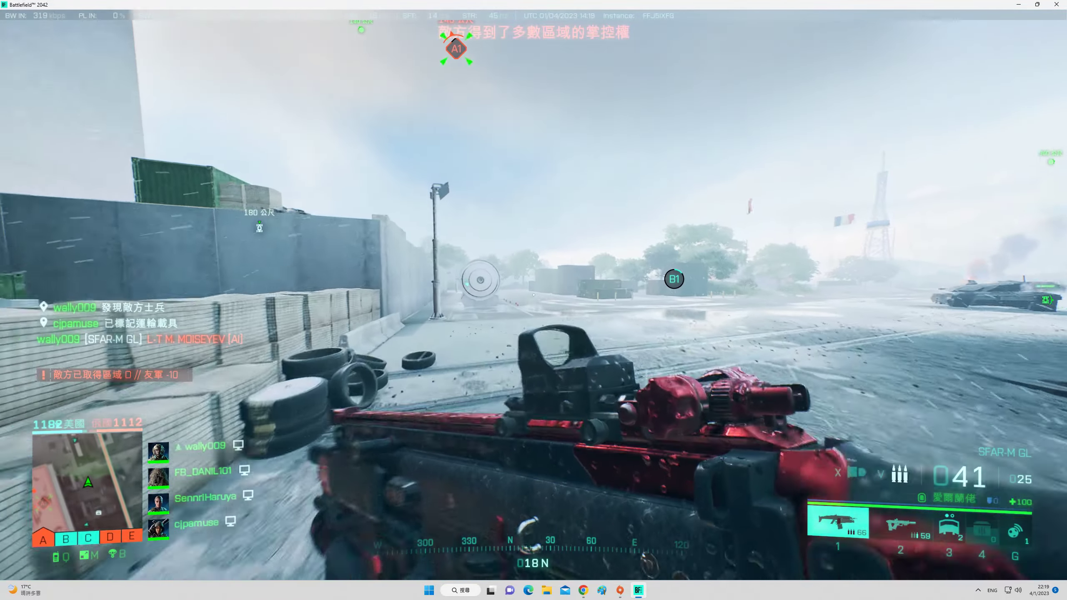
pyautogui.press('w')
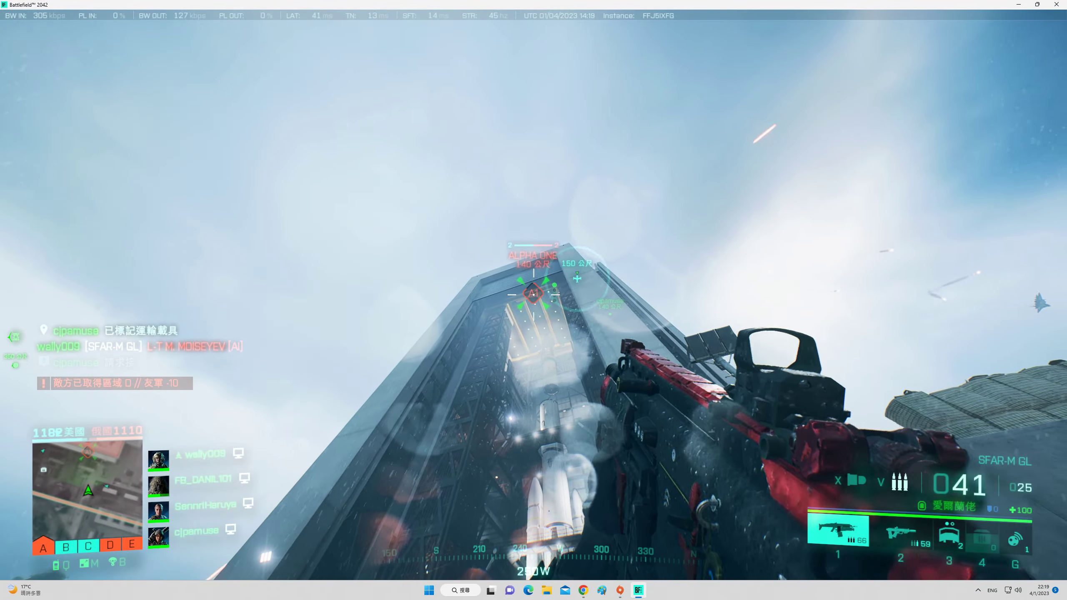
pyautogui.press('w')
# Run down the street toward the containers, place the deployable cover and return to the rifle
pyautogui.press('4')
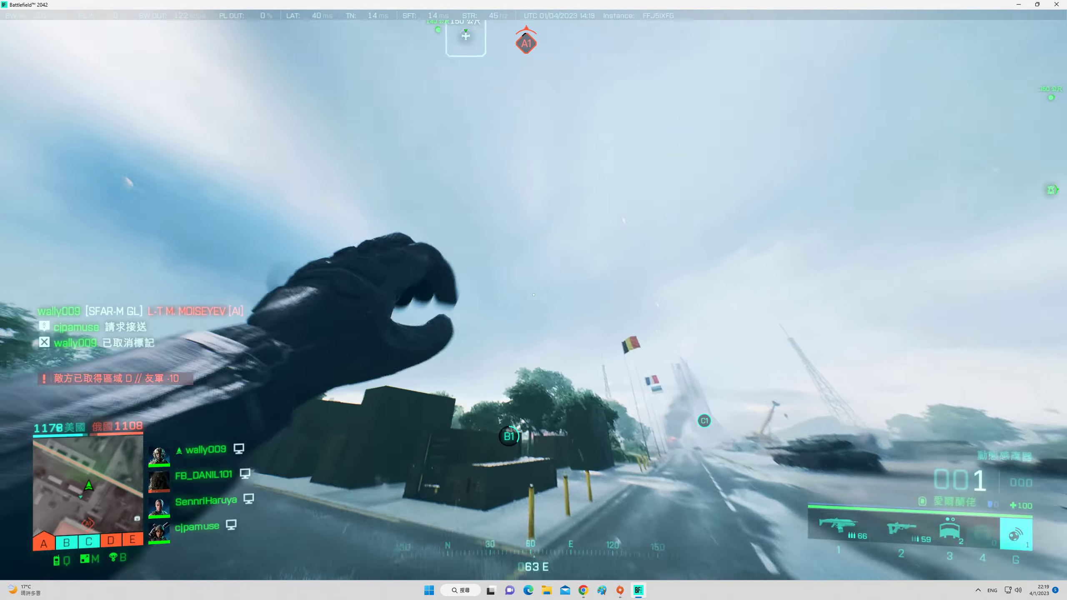
pyautogui.press('1')
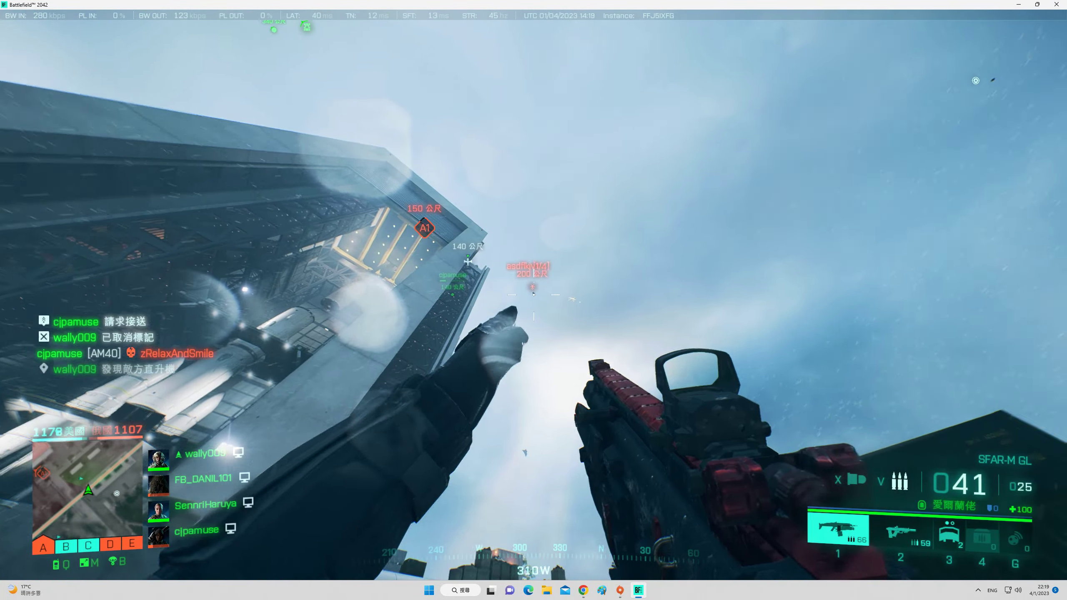
pyautogui.press('w')
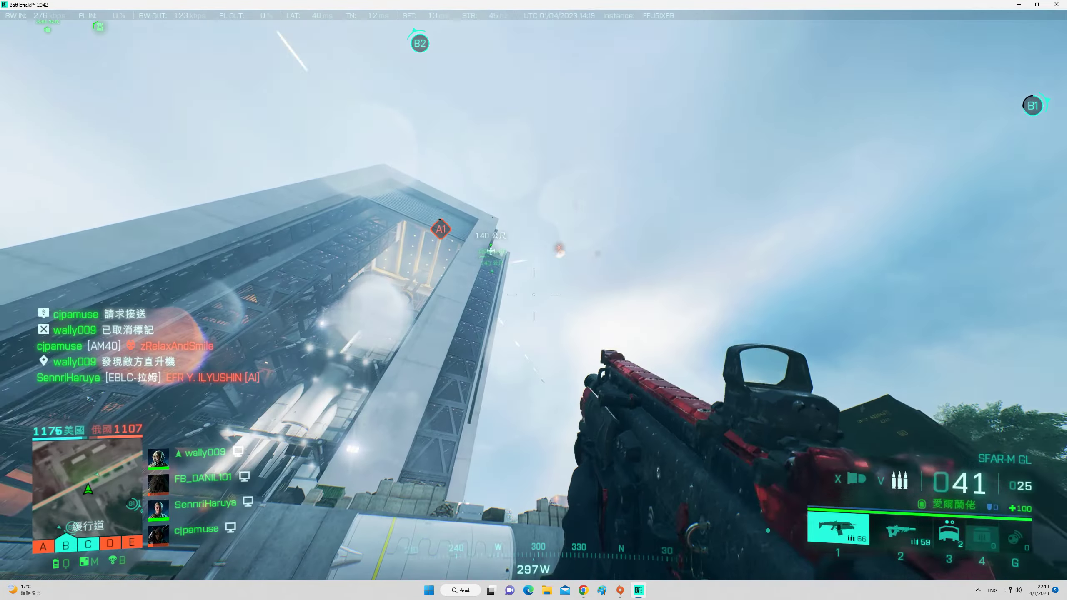
pyautogui.press('w')
pyautogui.press('w')
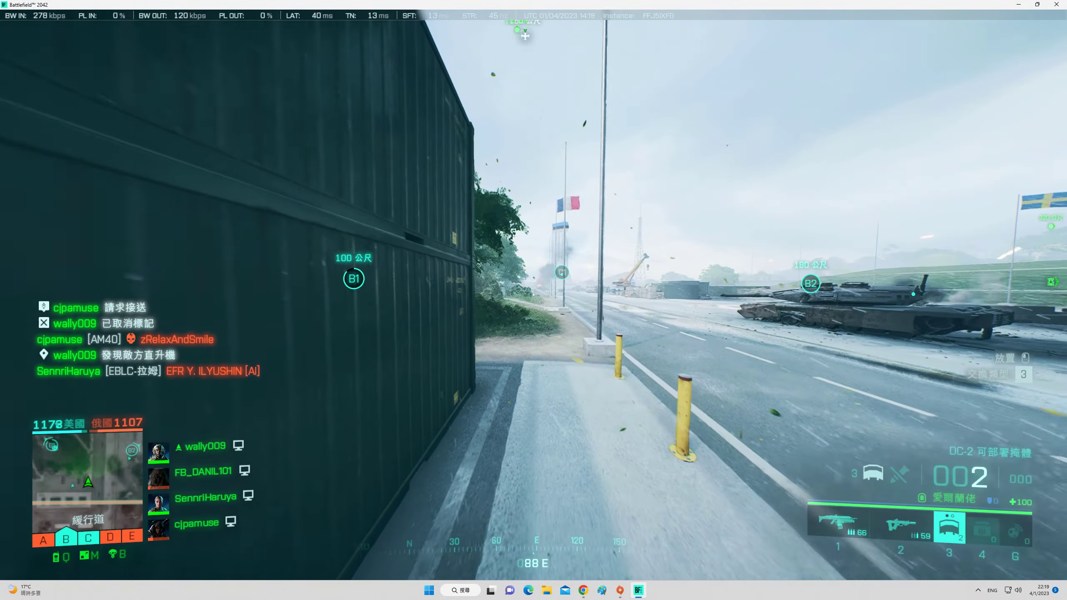
pyautogui.click(533, 300)
pyautogui.press('1')
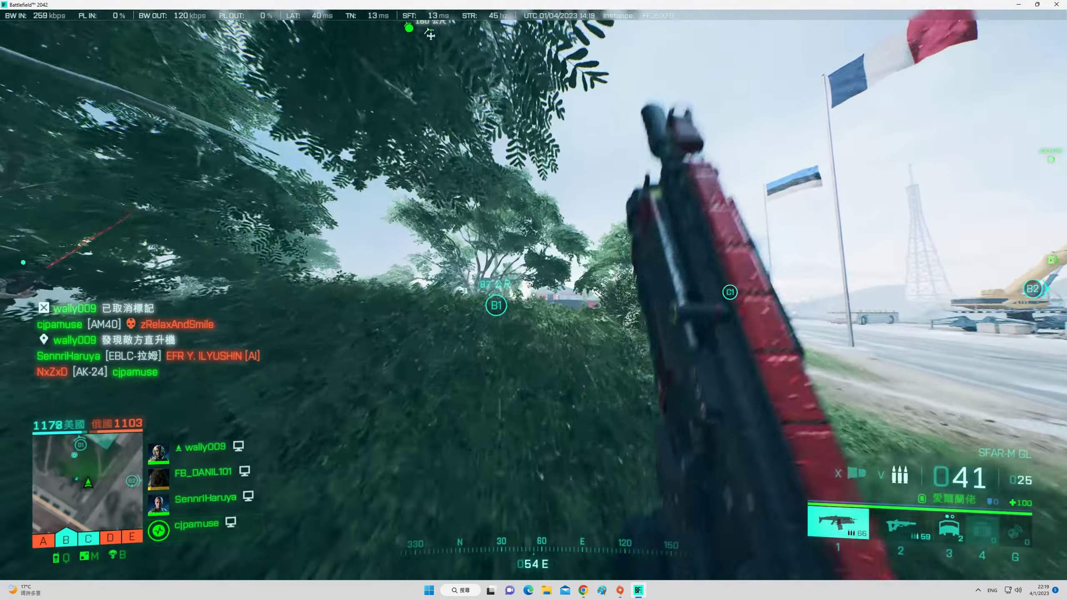